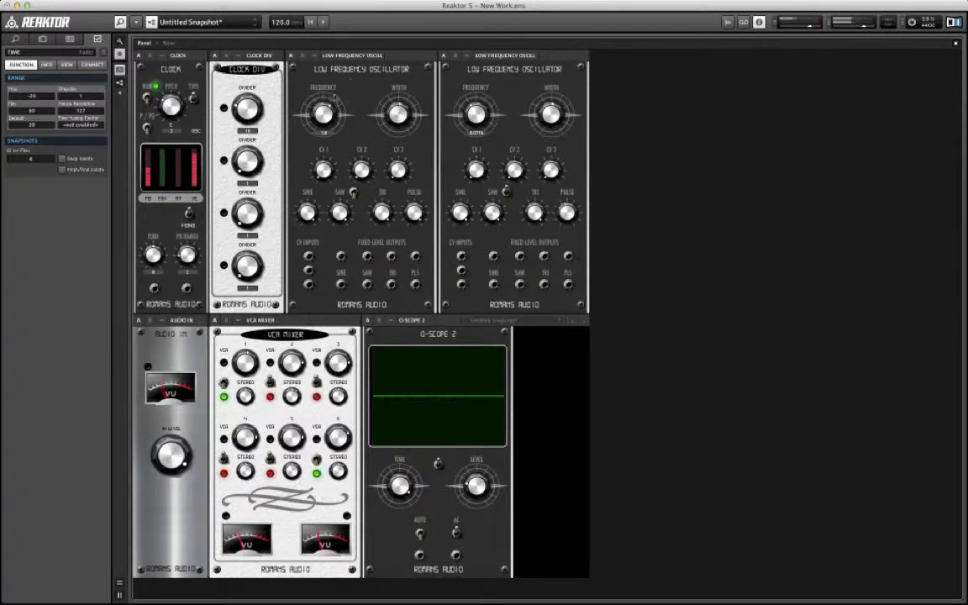
Step: In the ensemble structure, wire the first low frequency oscillator's second sine output to the input of O-Scope 2
left_click(363, 56)
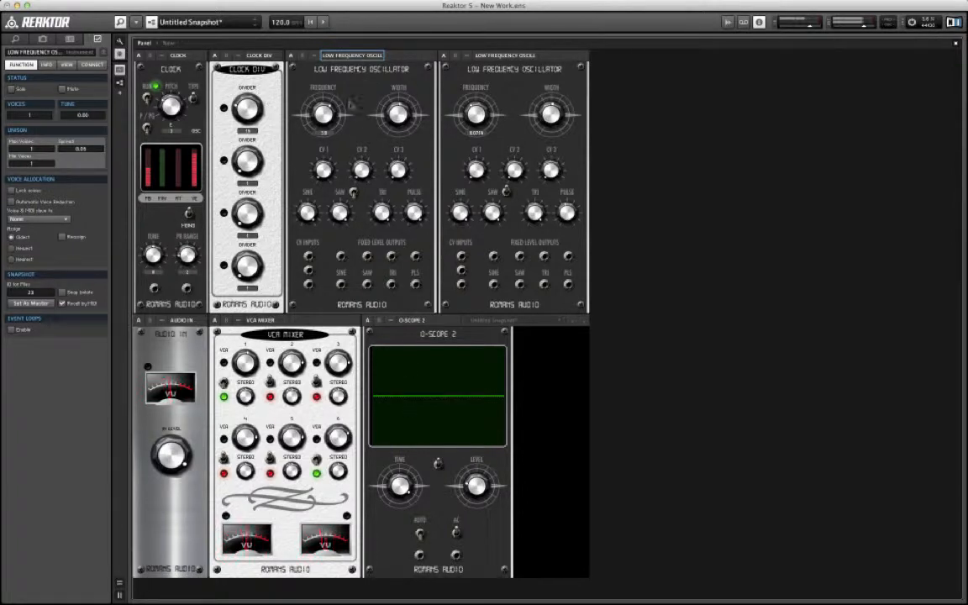
double_click(753, 228)
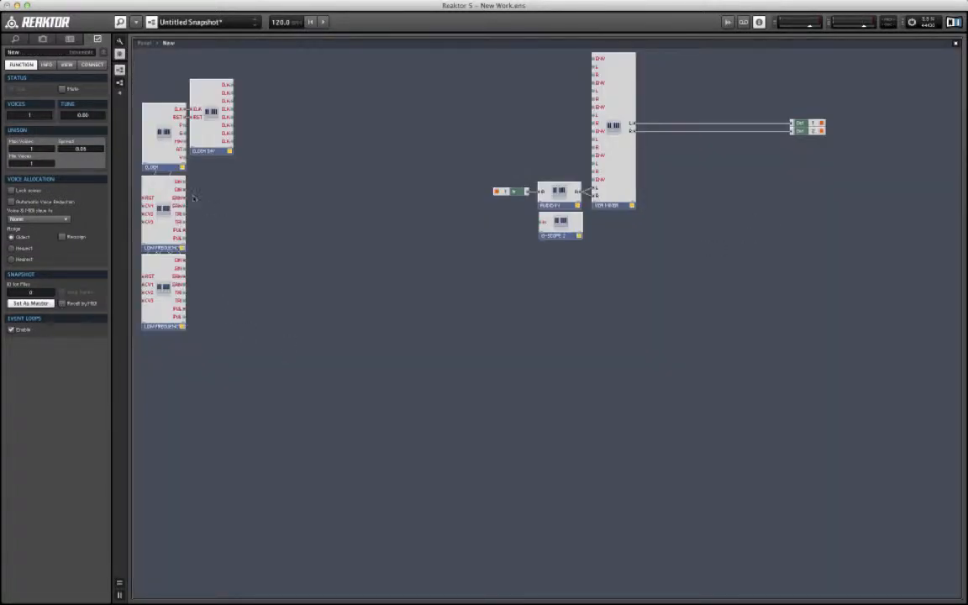
left_click_drag(186, 189, 548, 222)
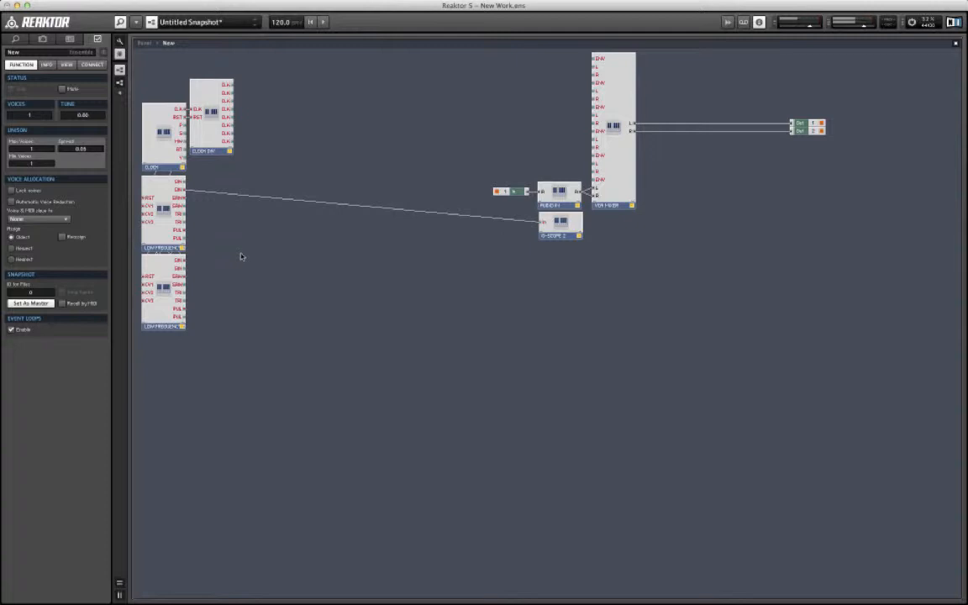
double_click(275, 271)
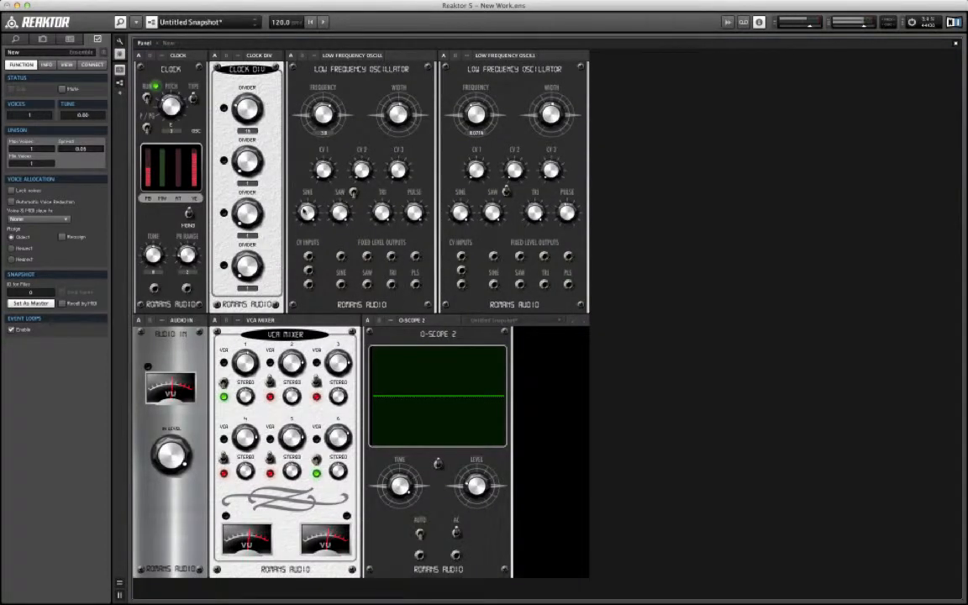
Step: Flip the saw invert switch on the first low frequency oscillator and check its wiring to O-Scope 2
left_click(307, 213)
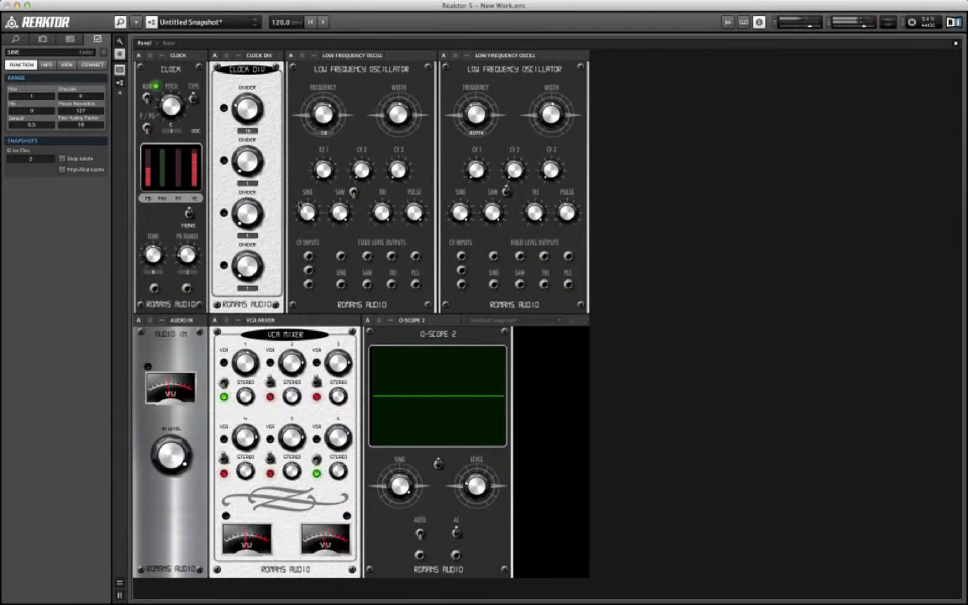
left_click(353, 191)
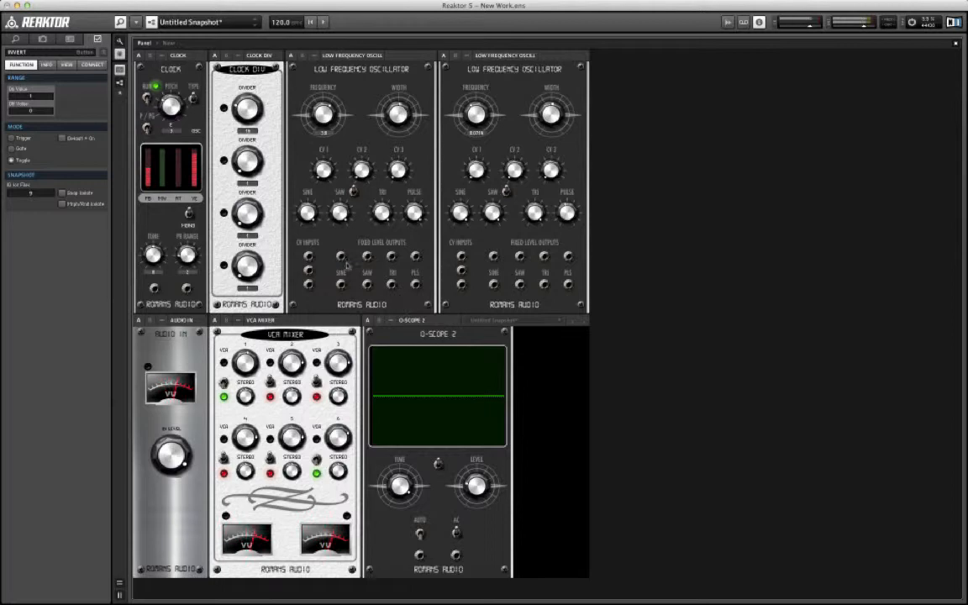
double_click(672, 381)
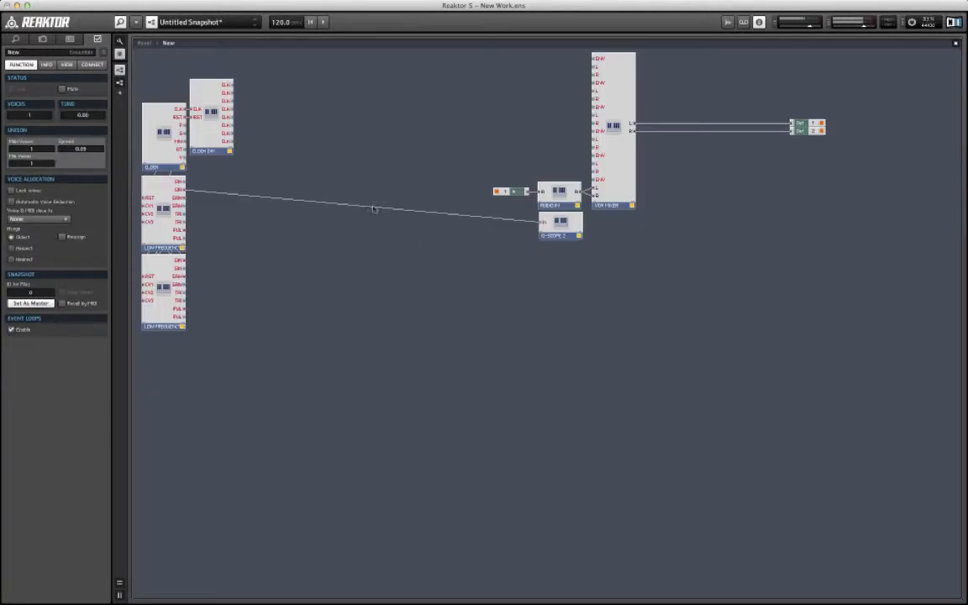
double_click(556, 294)
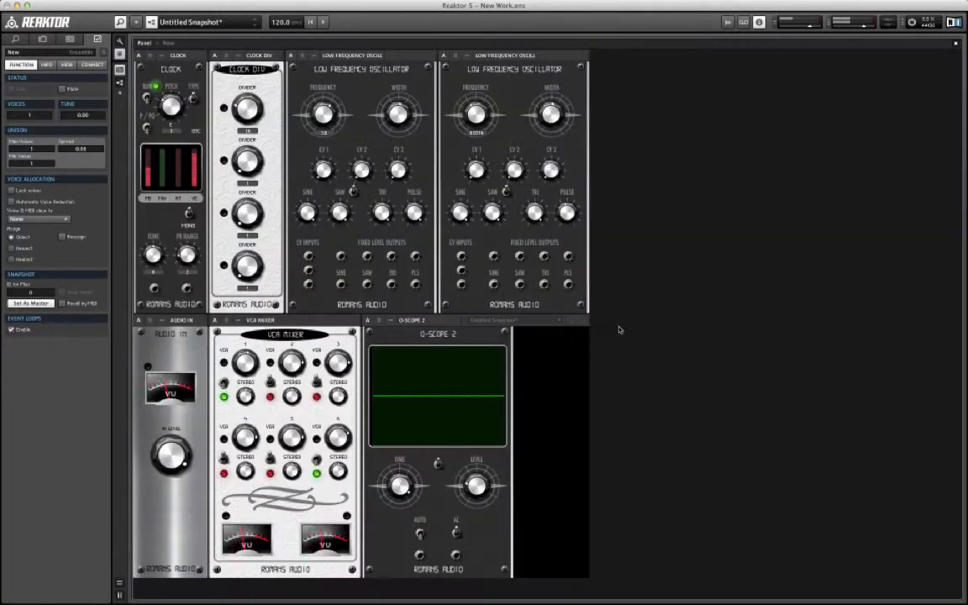
Step: Switch on O-Scope 2 and adjust its time until about four sine cycles fit the display
left_click(438, 464)
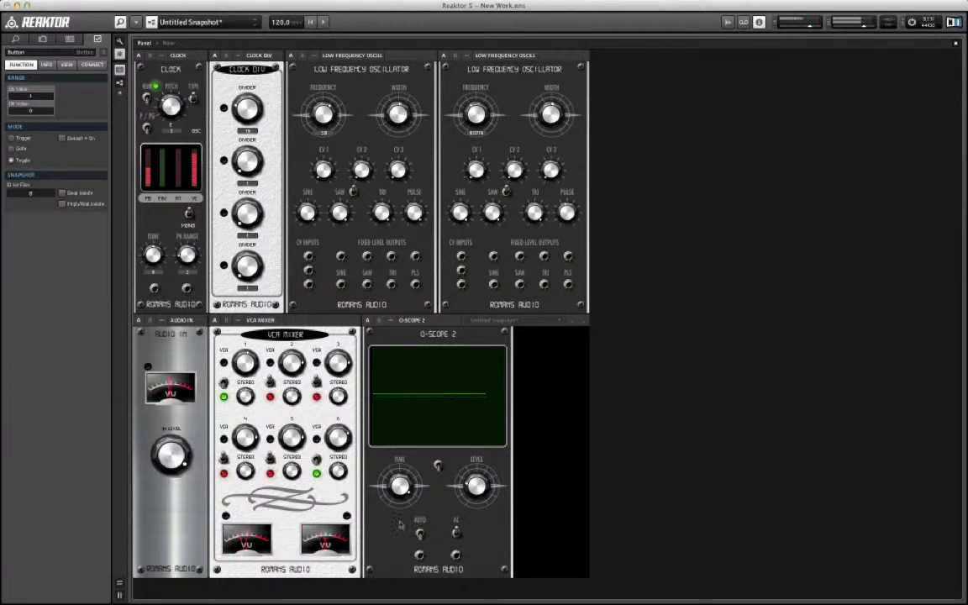
left_click(397, 482)
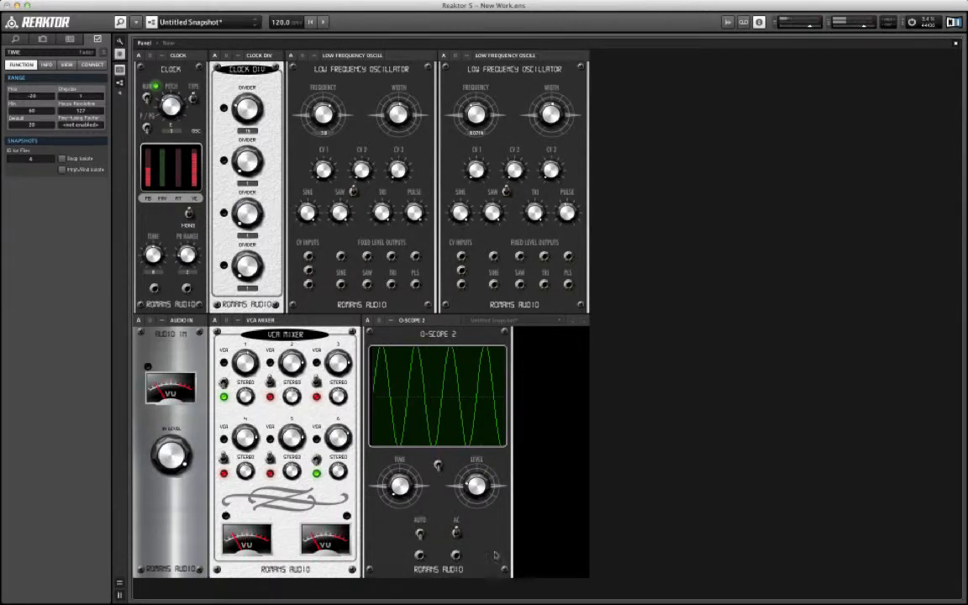
Step: Turn off automatic level adjustment on O-Scope 2 and raise its level to enlarge the sine trace without clipping
left_click(456, 532)
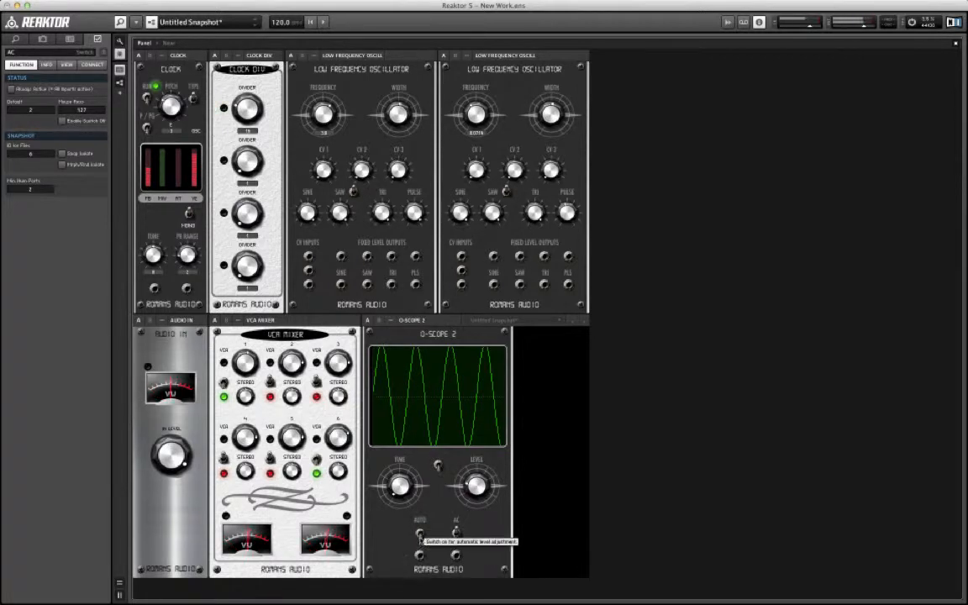
left_click(420, 535)
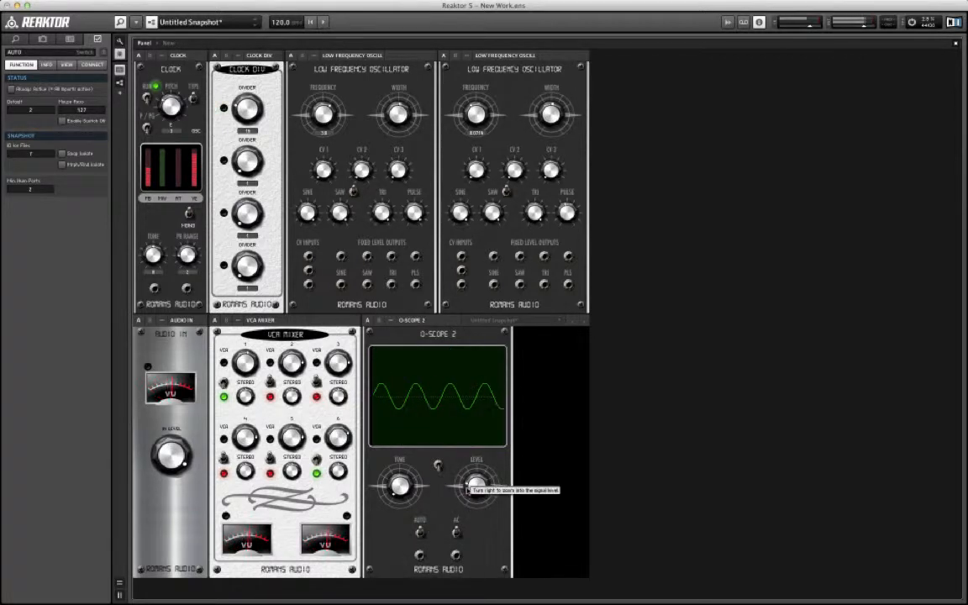
left_click(468, 490)
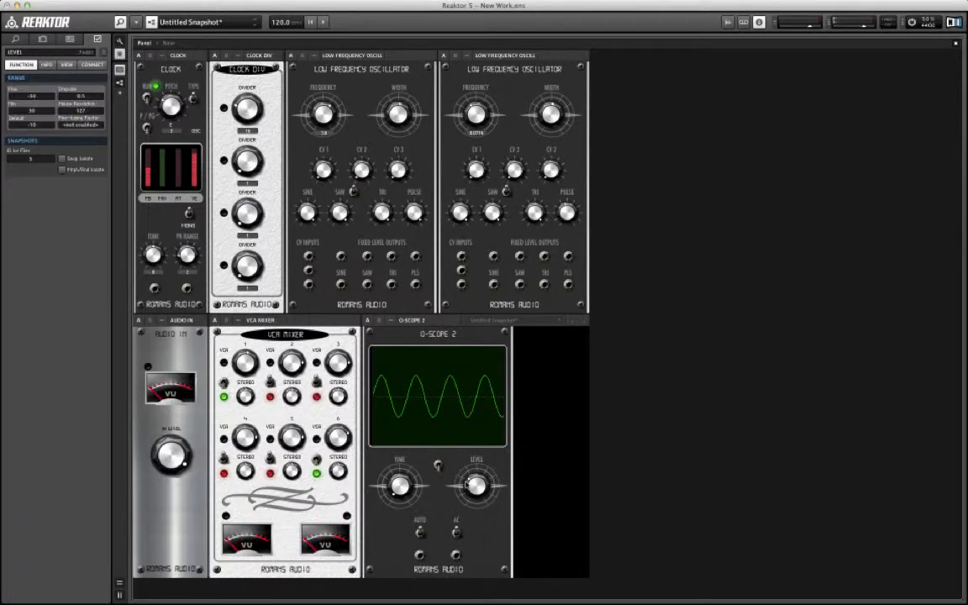
left_click_drag(467, 489, 466, 481)
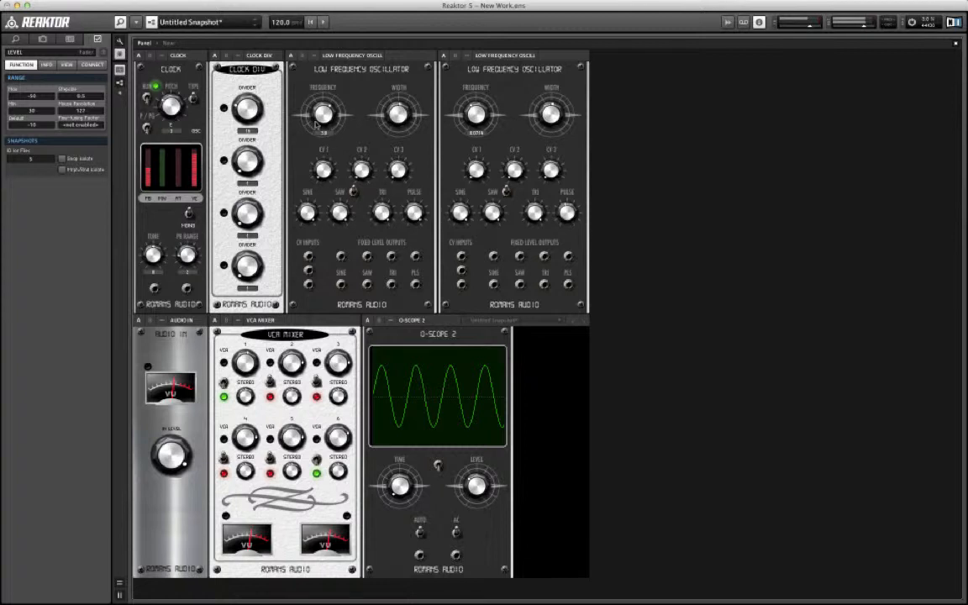
Step: Vary the frequency of the first low frequency oscillator, ending slightly slower than before
left_click(317, 117)
left_click_drag(317, 117, 310, 65)
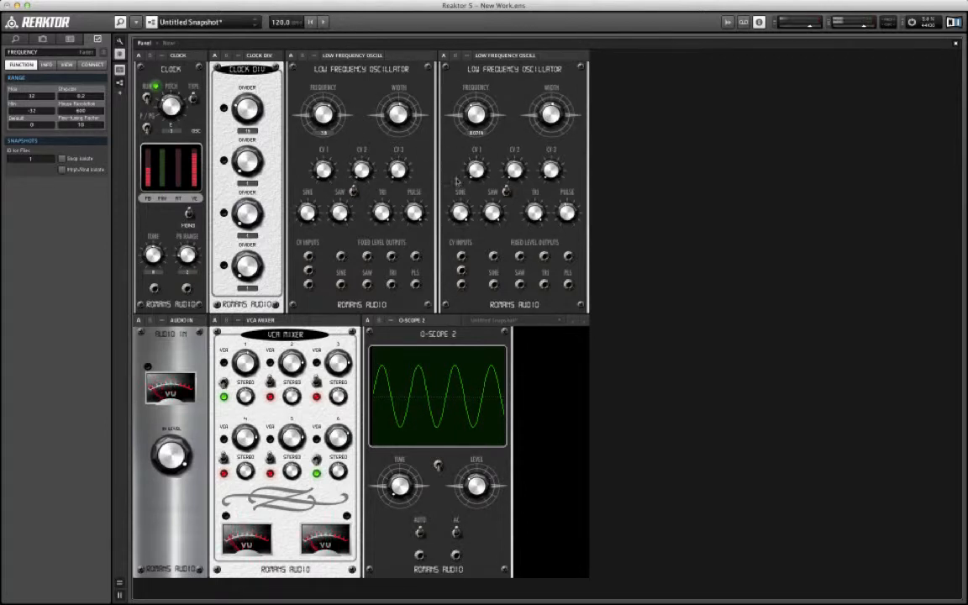
Step: Replace the O-Scope 2 input wire with one from the first oscillator's second saw output and view the waveform
double_click(807, 336)
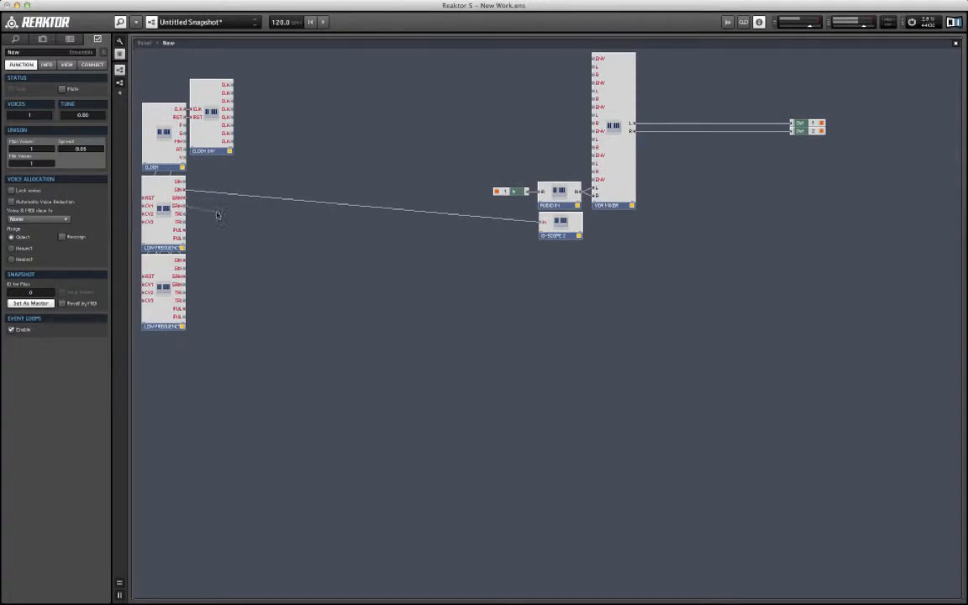
left_click_drag(184, 200, 553, 227)
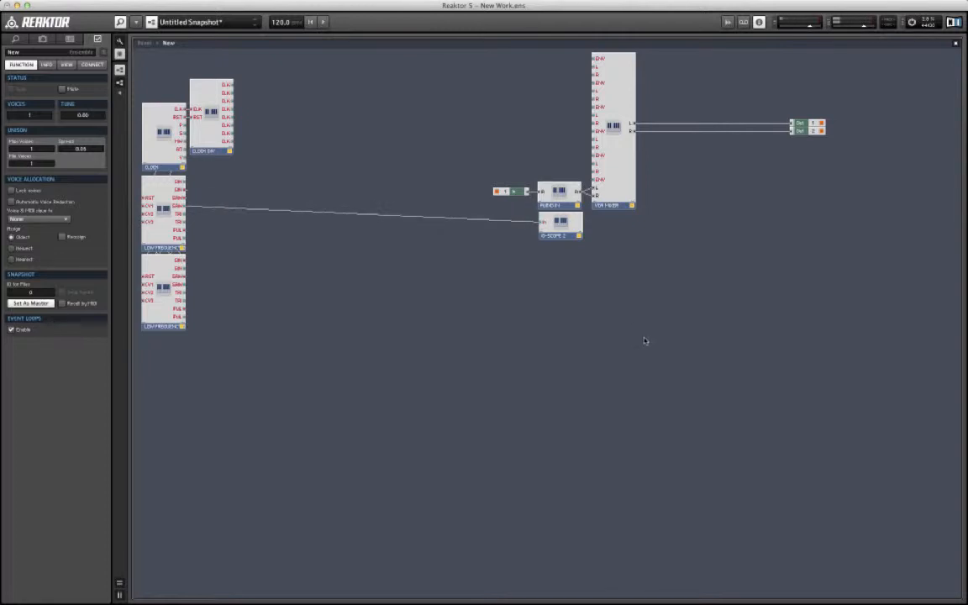
double_click(647, 340)
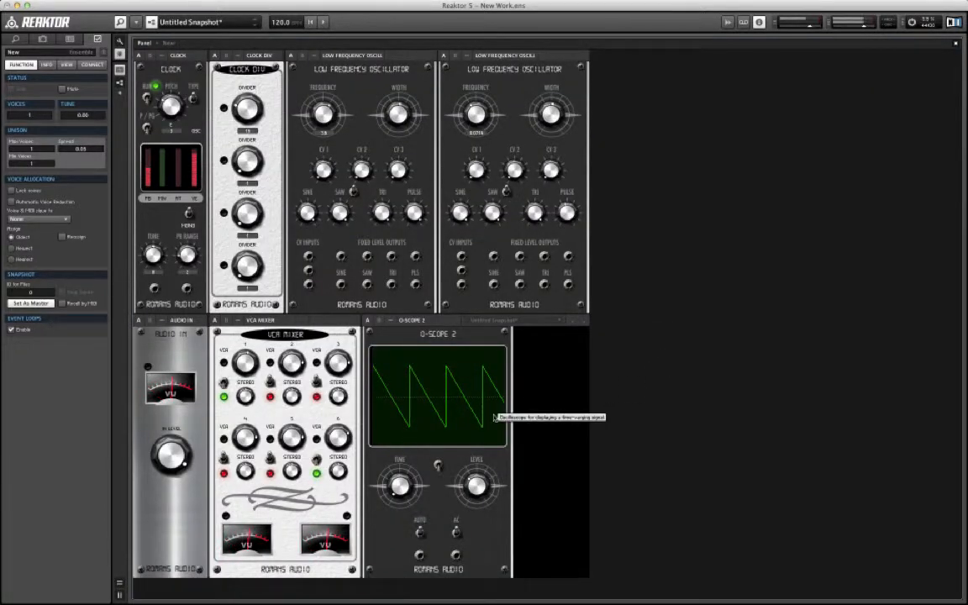
Step: Try the first oscillator's saw level, and flip its saw invert switch and back while watching the scope
left_click_drag(338, 212, 337, 239)
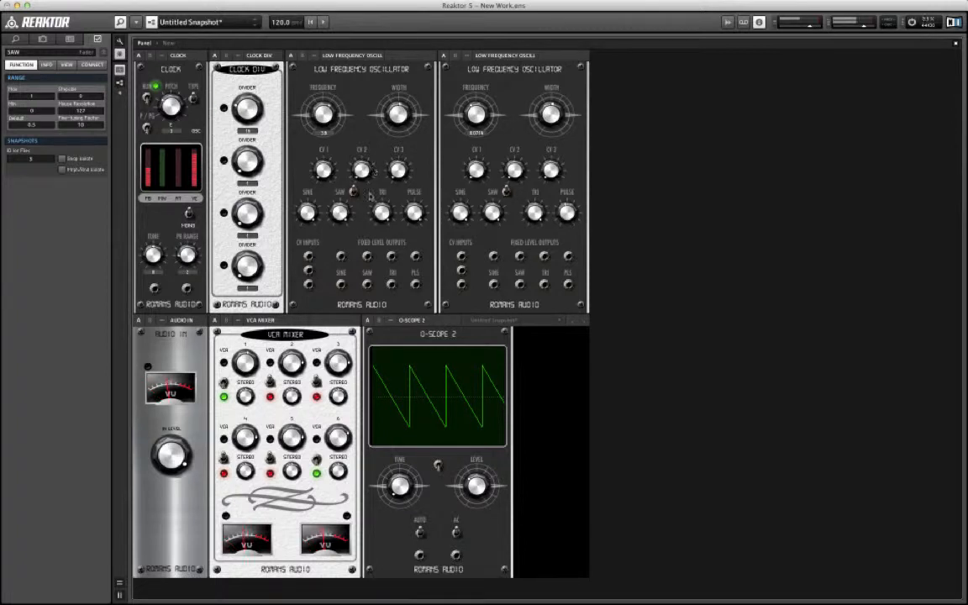
left_click(353, 193)
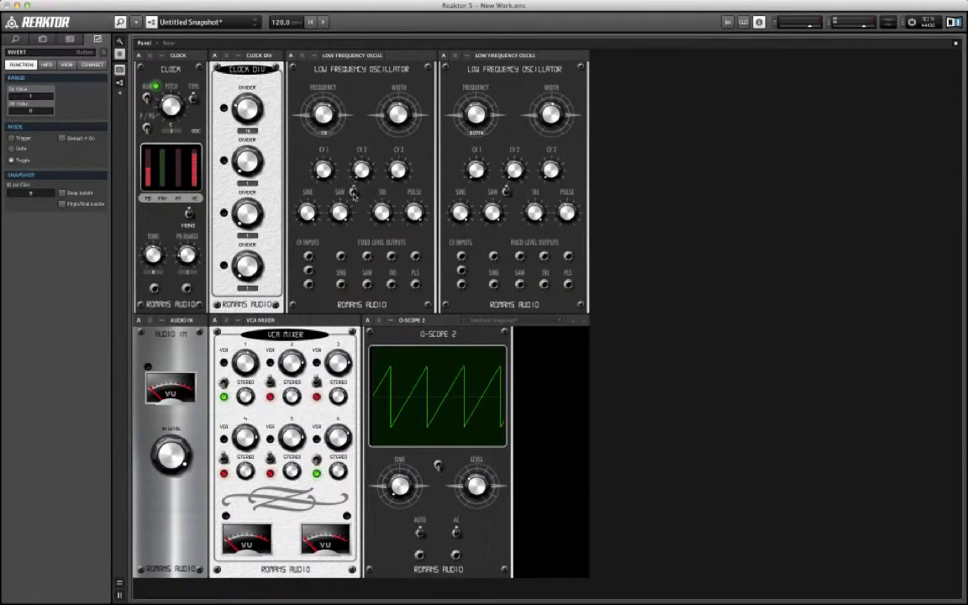
left_click(353, 194)
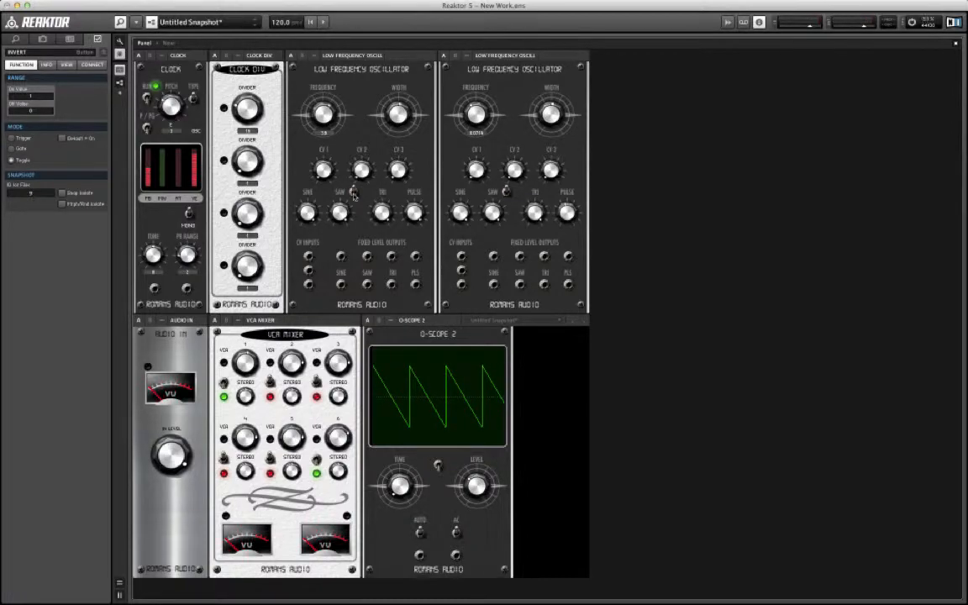
key("ctrl+Up")
key("ctrl+Up")
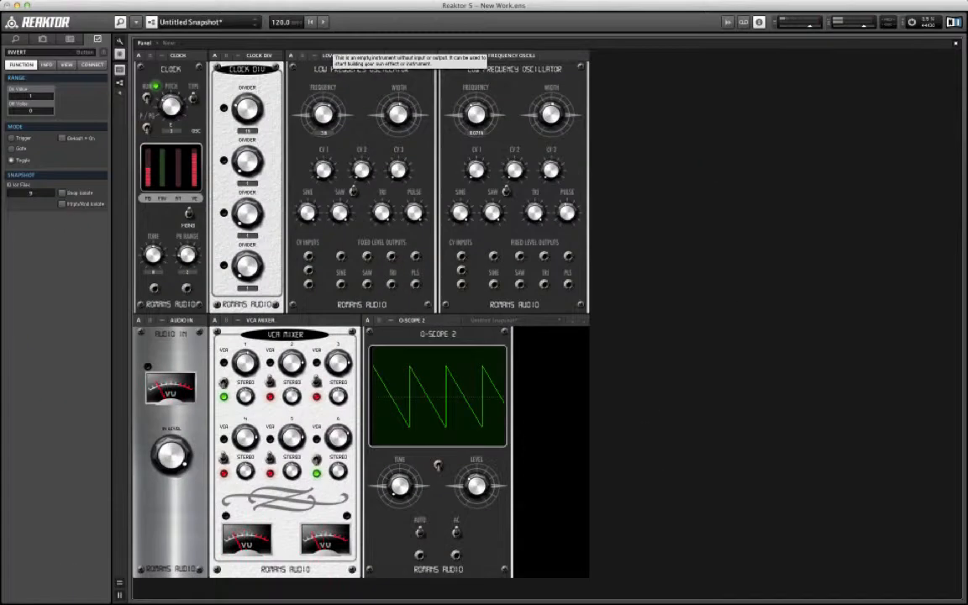
Step: Rewire the O-Scope 2 input to the first oscillator's second triangle output and view the waveform
double_click(695, 254)
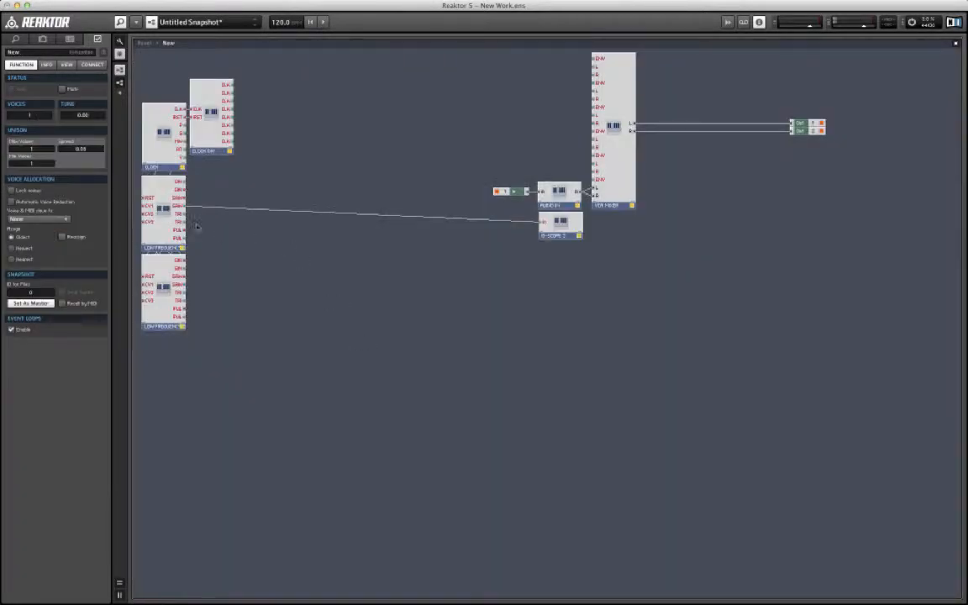
left_click_drag(190, 223, 546, 224)
double_click(517, 329)
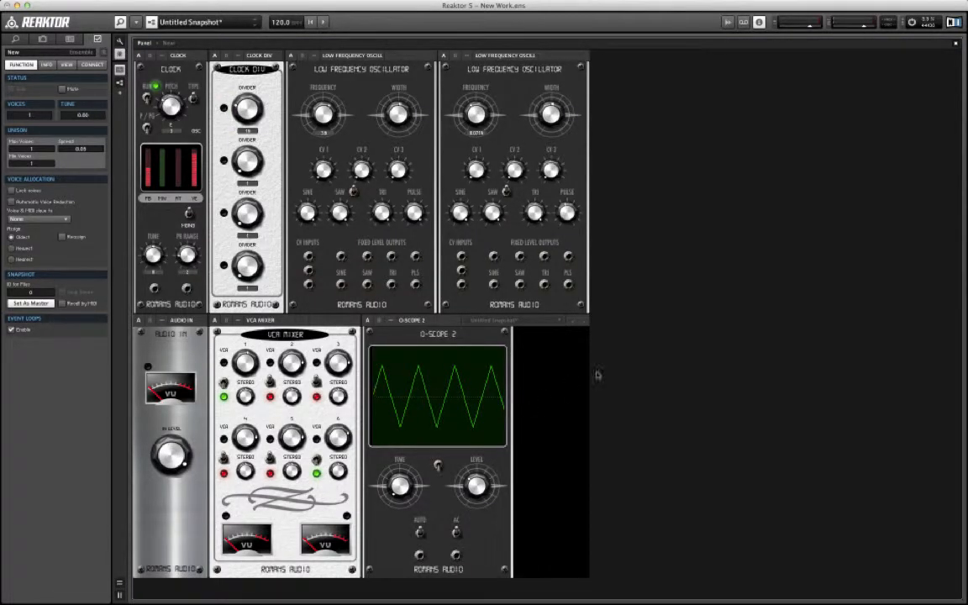
Step: Rewire the O-Scope 2 input to the first oscillator's second pulse output and view the waveform
double_click(663, 345)
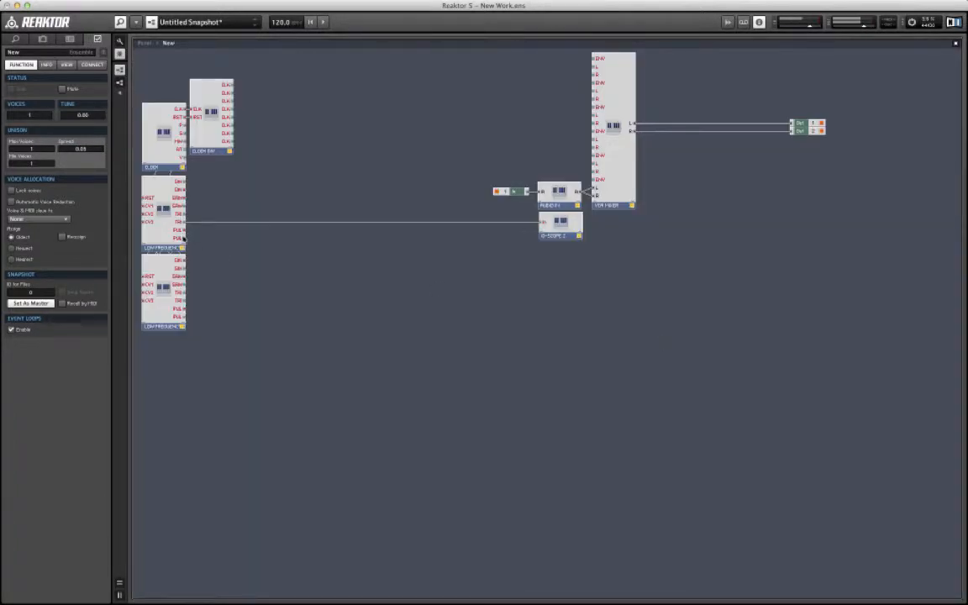
left_click_drag(182, 239, 542, 222)
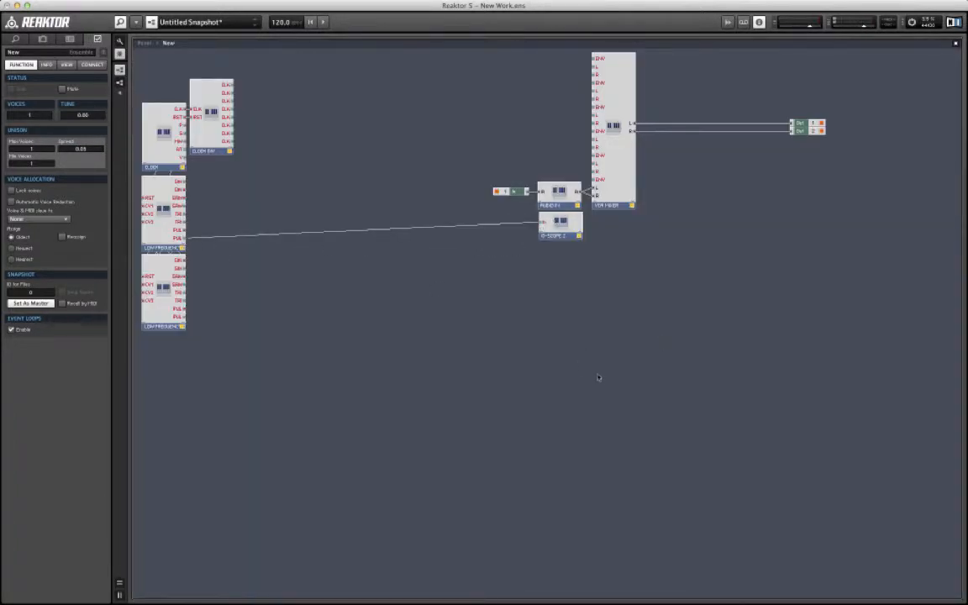
double_click(599, 377)
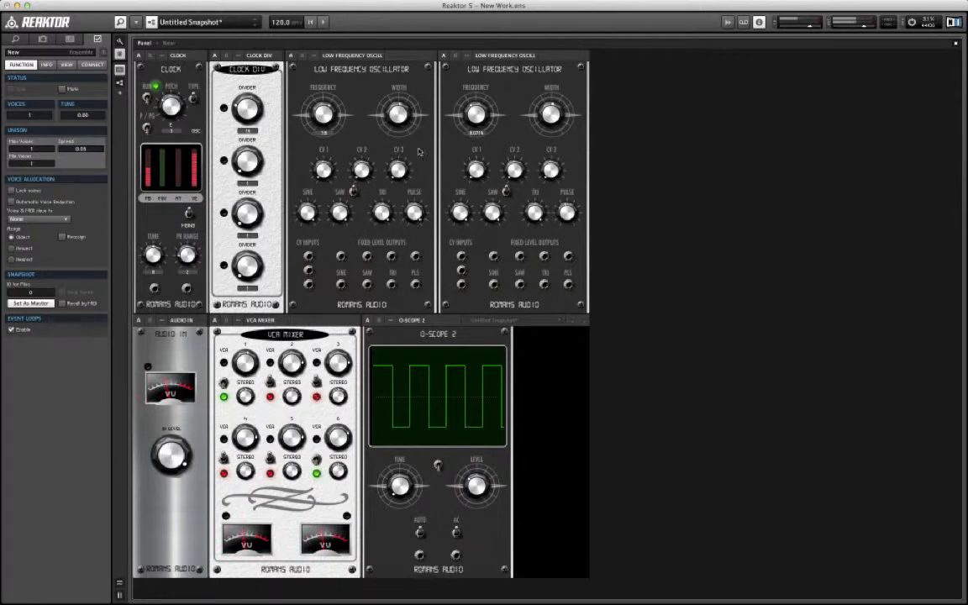
Step: Vary the width of the first low frequency oscillator's pulse wave, ending near the centre setting
left_click(396, 120)
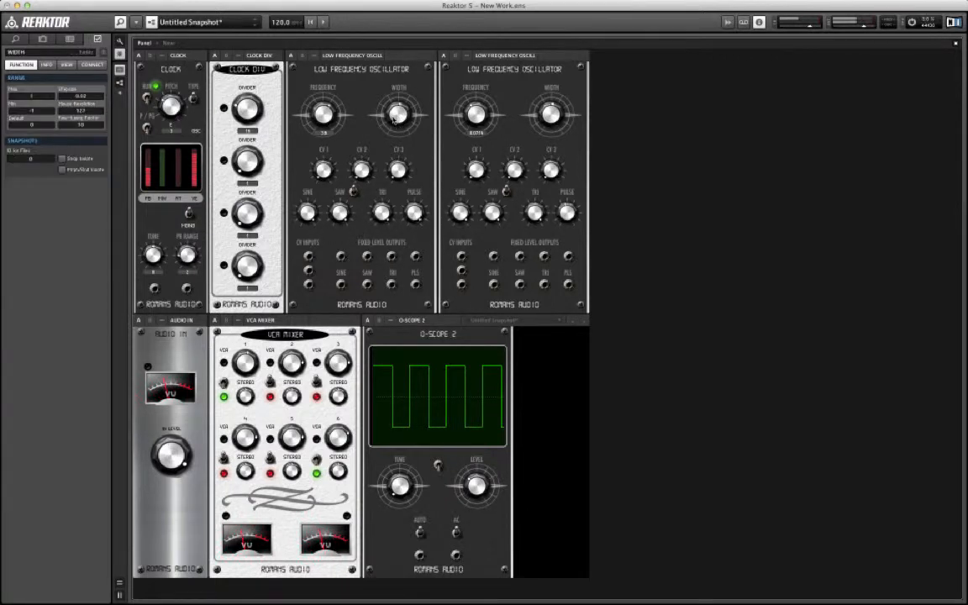
left_click_drag(395, 139, 399, 115)
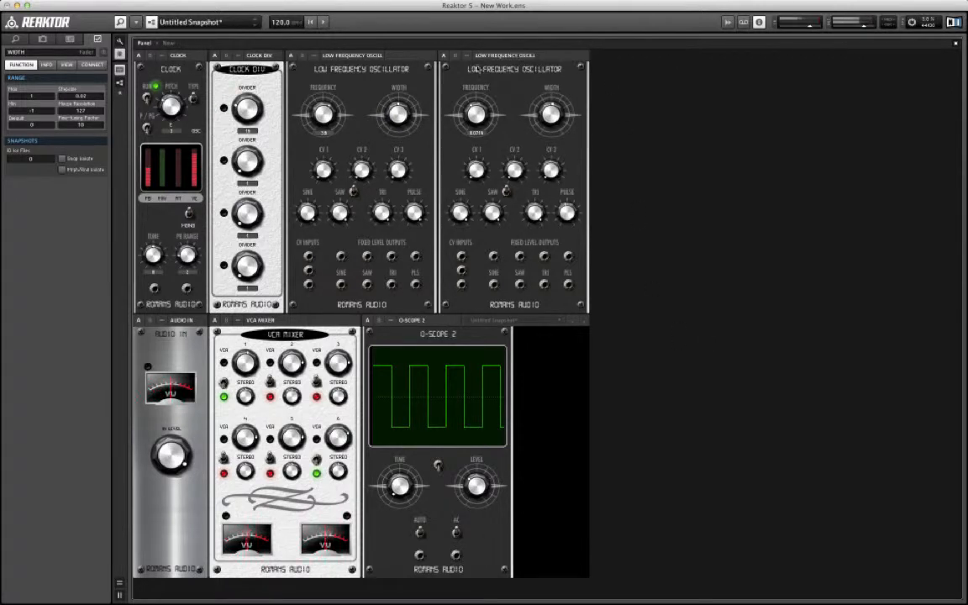
Step: Move the second oscillator module away from the first to expose the wires between them, and put it back below the first
double_click(764, 203)
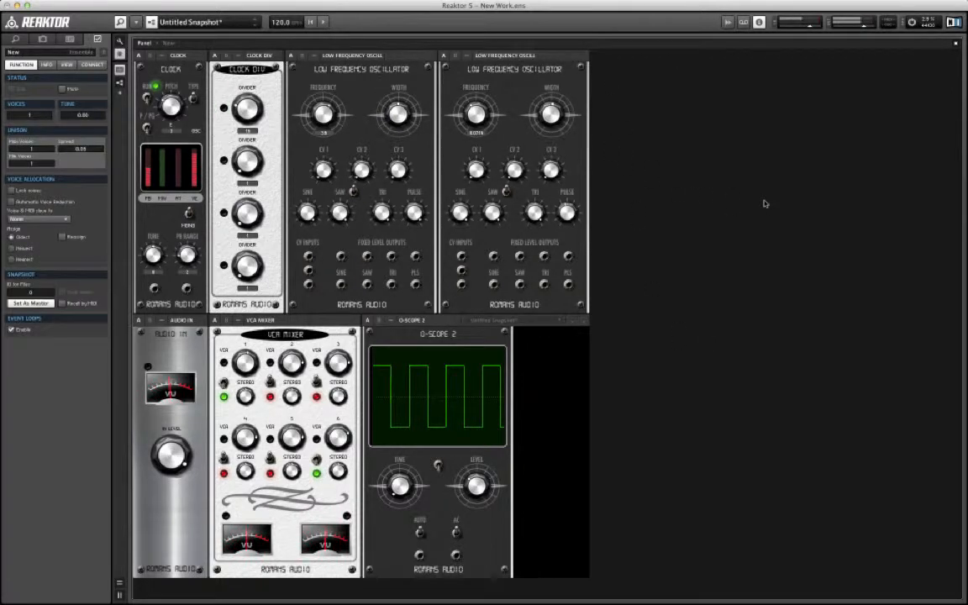
left_click_drag(155, 305, 285, 210)
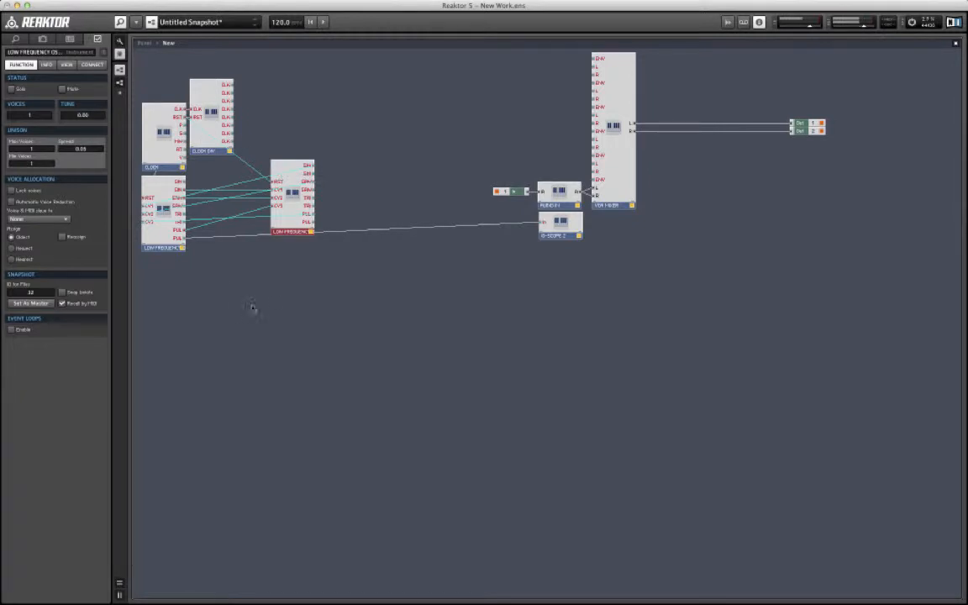
left_click_drag(289, 225, 251, 334)
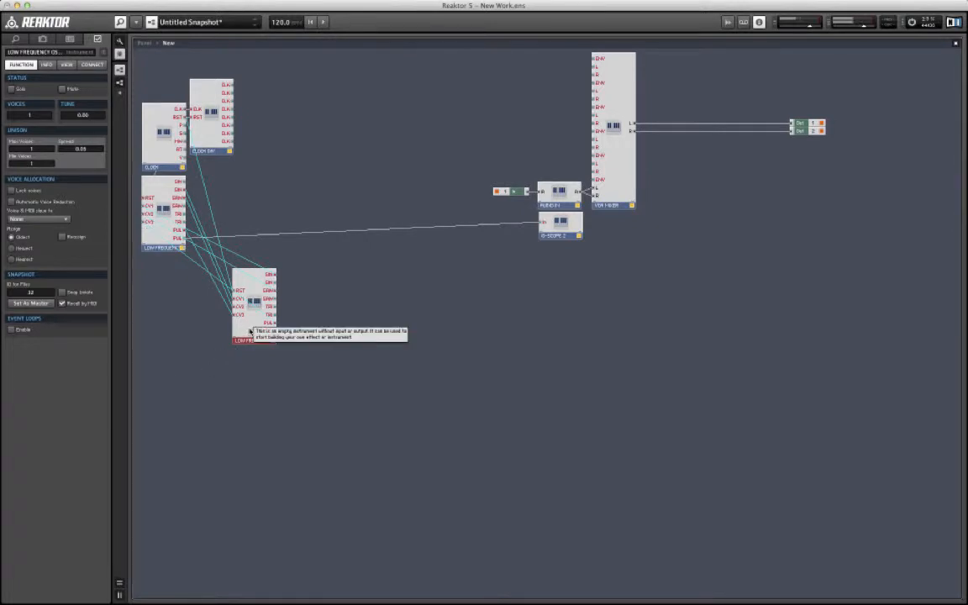
left_click_drag(250, 332, 161, 330)
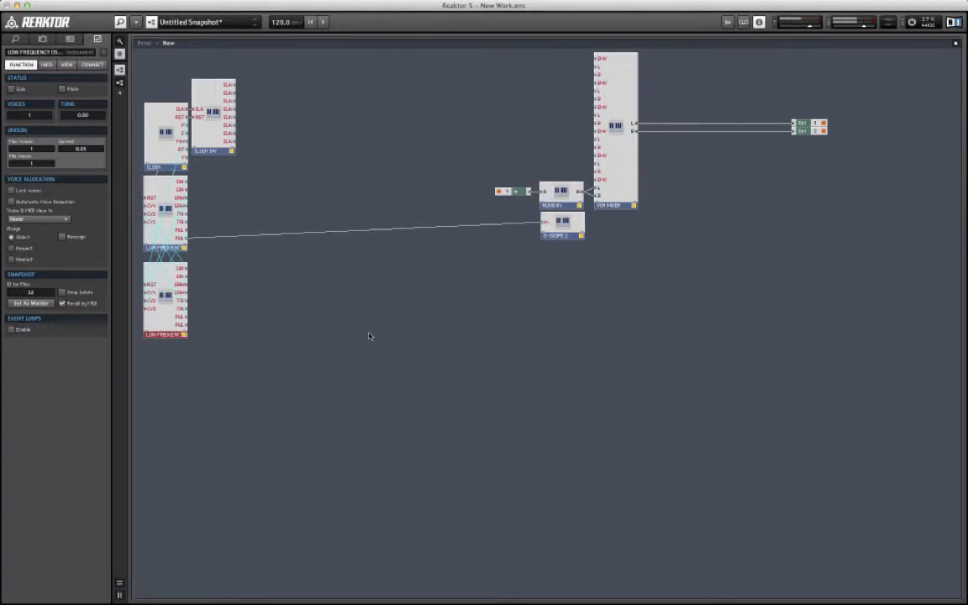
double_click(345, 319)
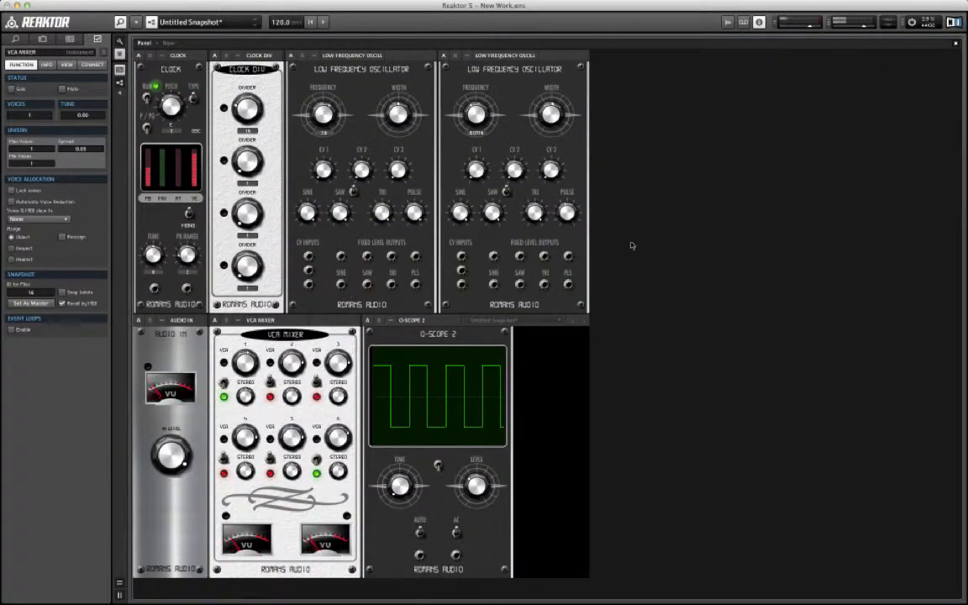
double_click(679, 206)
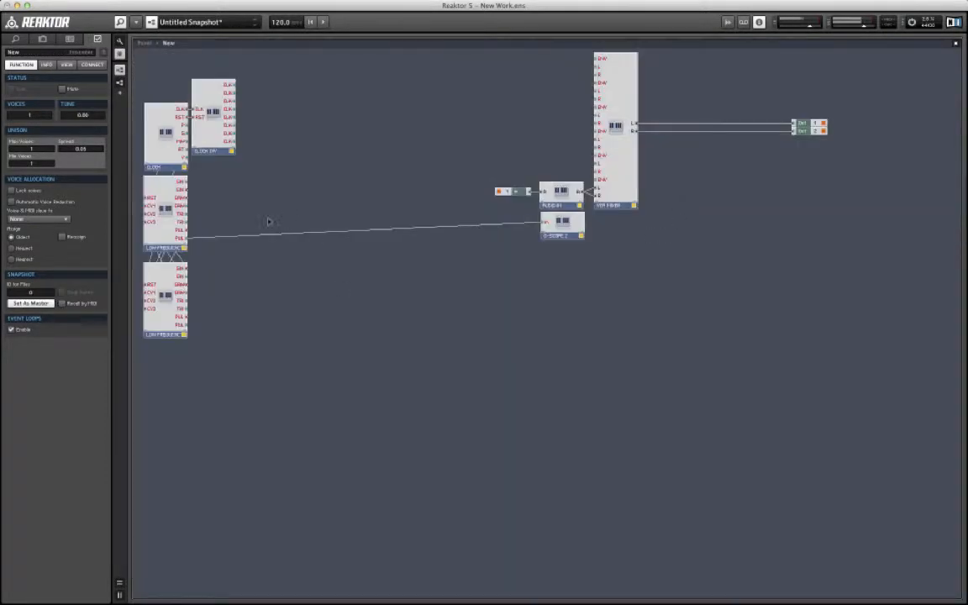
Step: Rewire the O-Scope 2 input to the first oscillator's second sine output and vary that oscillator's frequency
left_click_drag(186, 190, 541, 222)
double_click(617, 467)
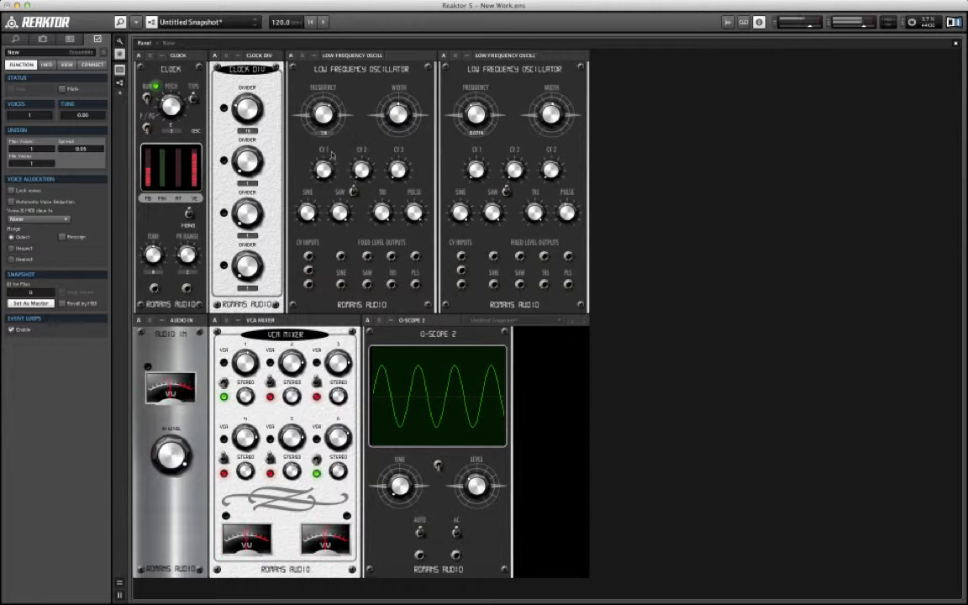
left_click(317, 111)
left_click_drag(317, 111, 329, 164)
left_click(319, 176)
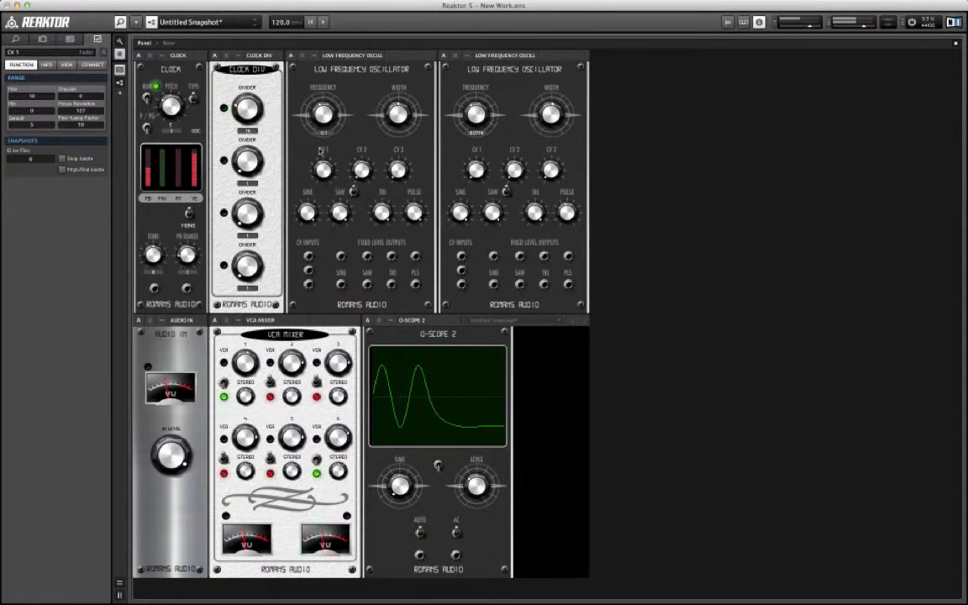
left_click_drag(321, 120, 308, 85)
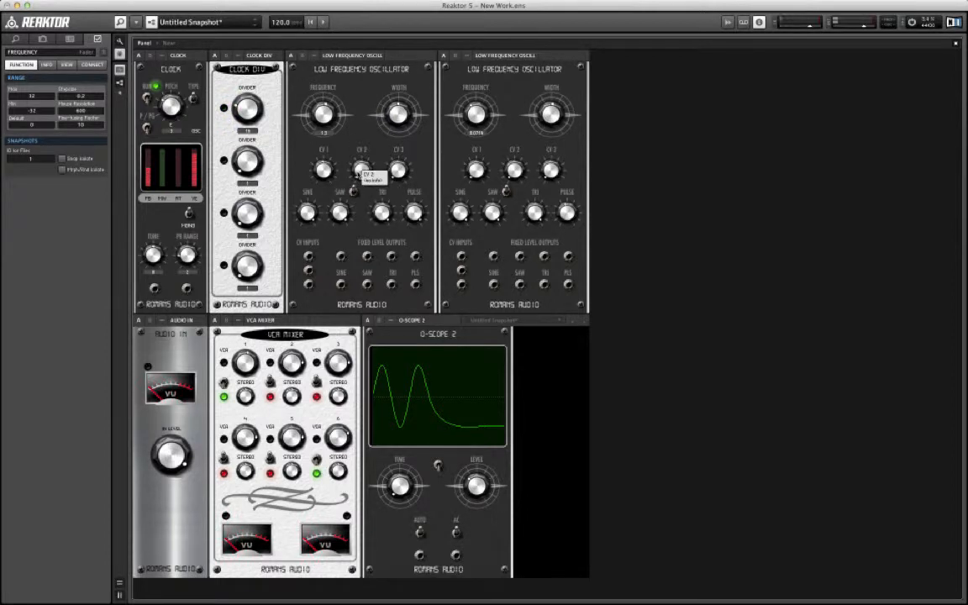
Step: Adjust the first oscillator's CV 2 and CV 1 amounts and flip the second oscillator's invert switch
left_click(361, 170)
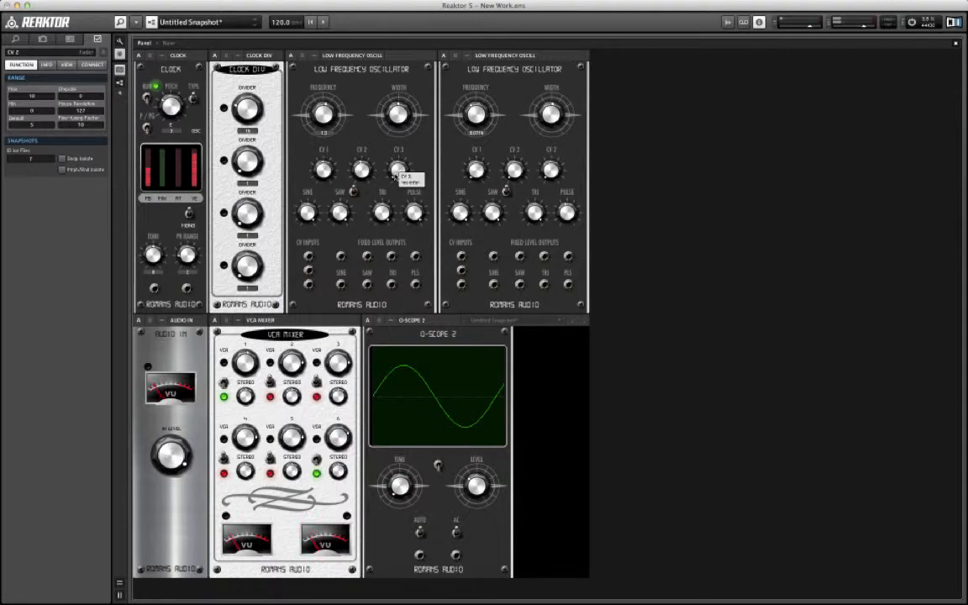
key("ctrl+Up")
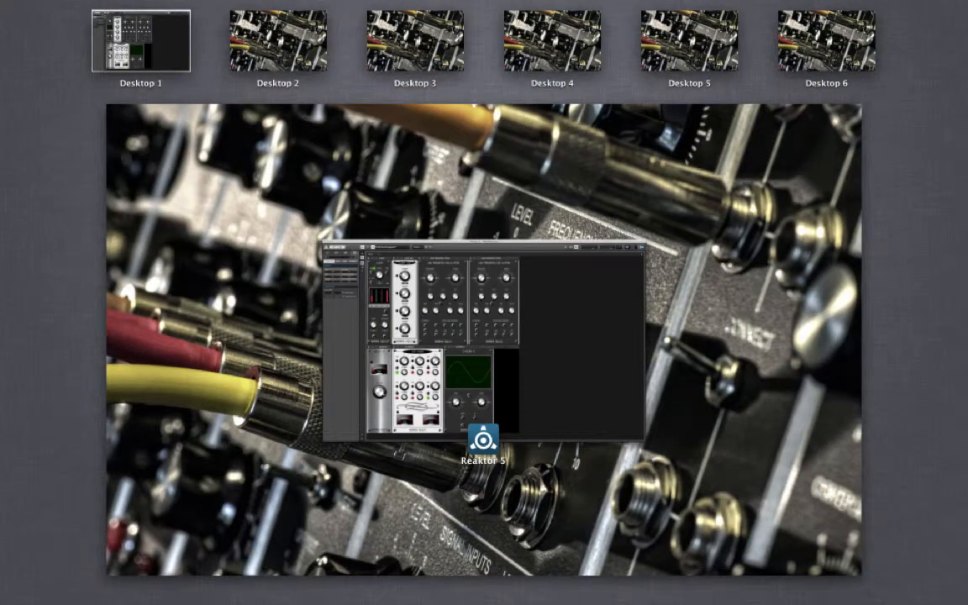
left_click(414, 376)
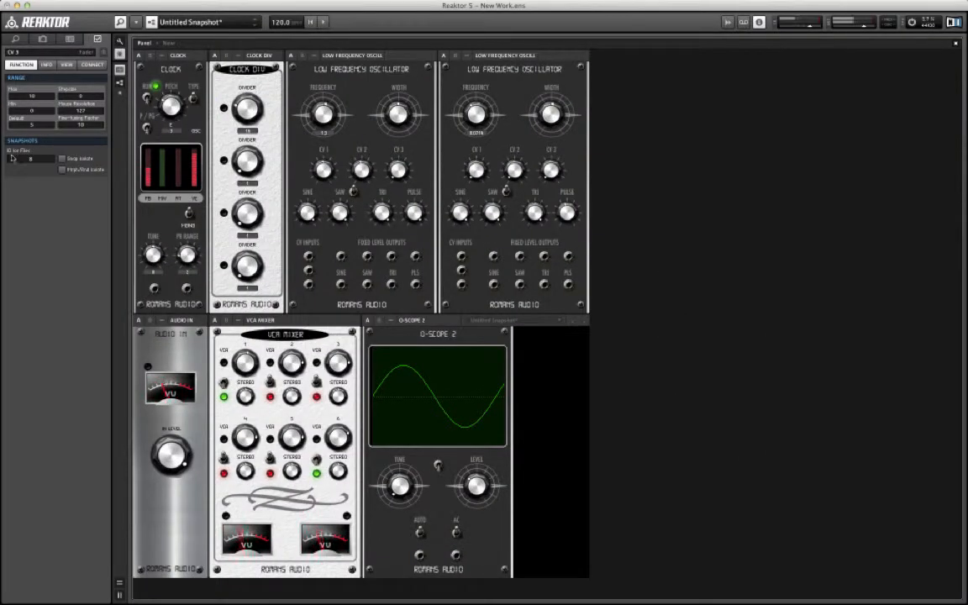
left_click(506, 192)
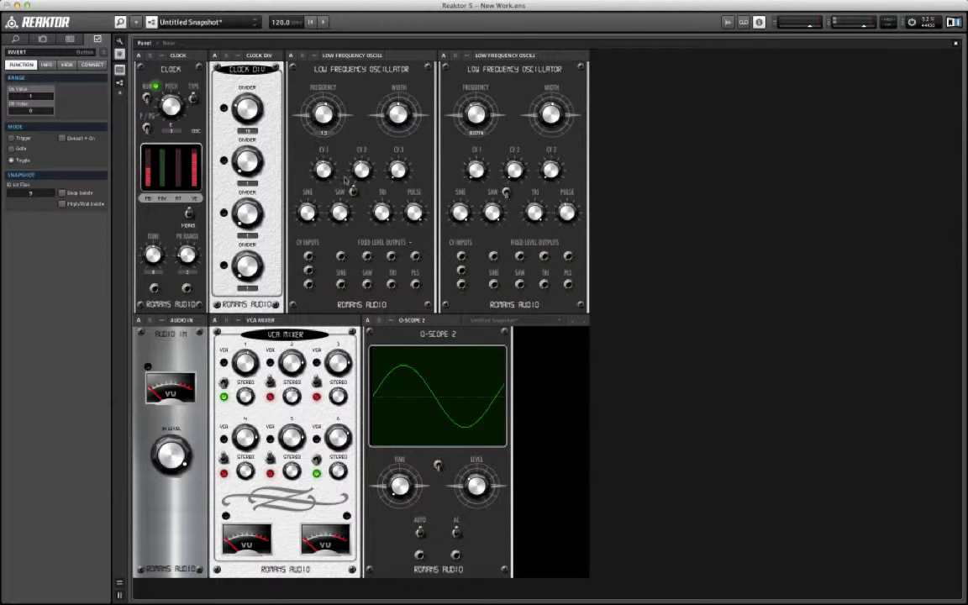
left_click(323, 169)
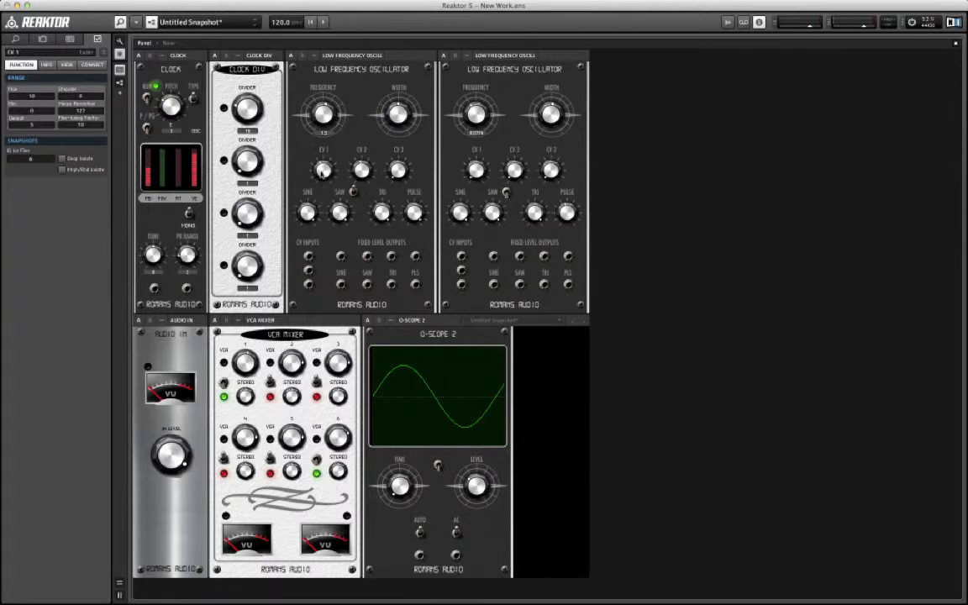
Step: Raise the frequencies of both oscillators and adjust the oscilloscope's time and the first oscillator's CV 1 amount
left_click(319, 110)
left_click(437, 465)
left_click(398, 488)
left_click(325, 167)
left_click(323, 112)
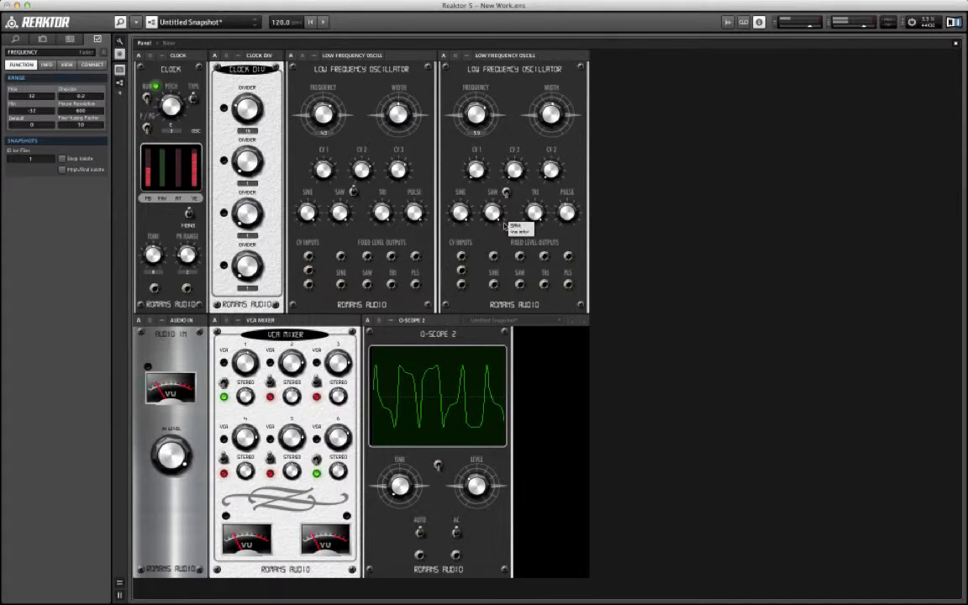
Step: Vary the first oscillator's CV 1, CV 2 and CV 3 amounts to compare their modulation of the sine wave
left_click(399, 170)
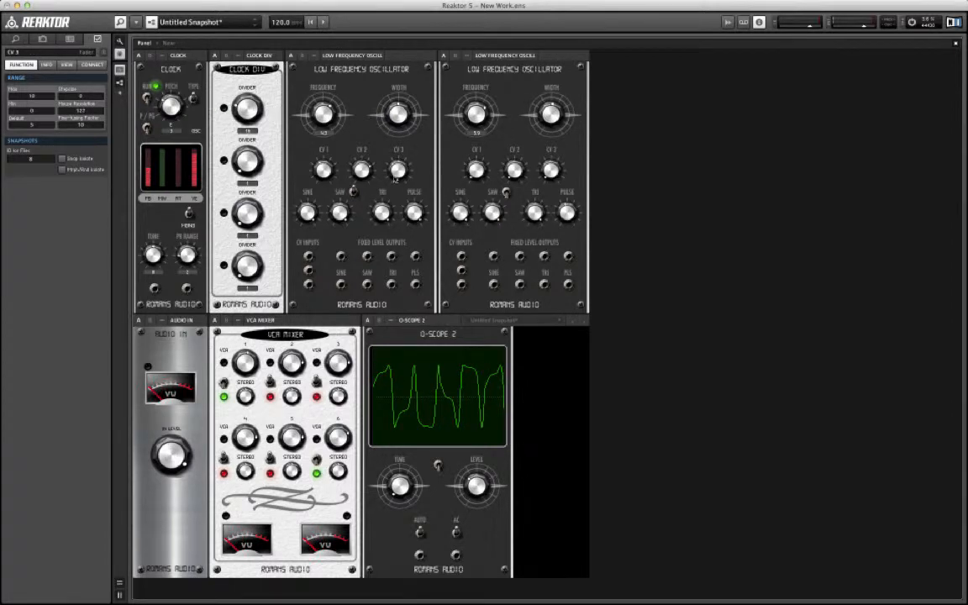
left_click(355, 168)
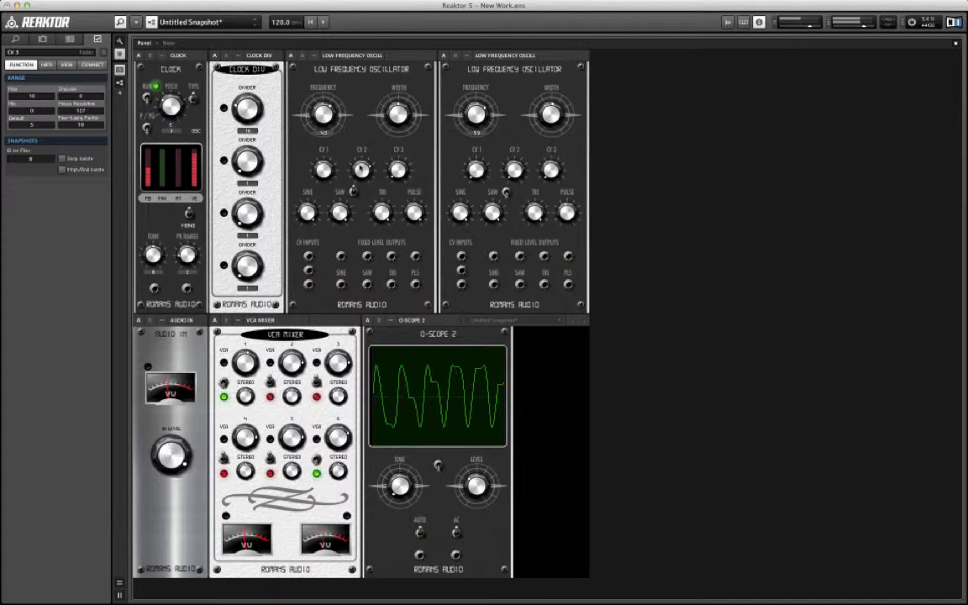
left_click(398, 170)
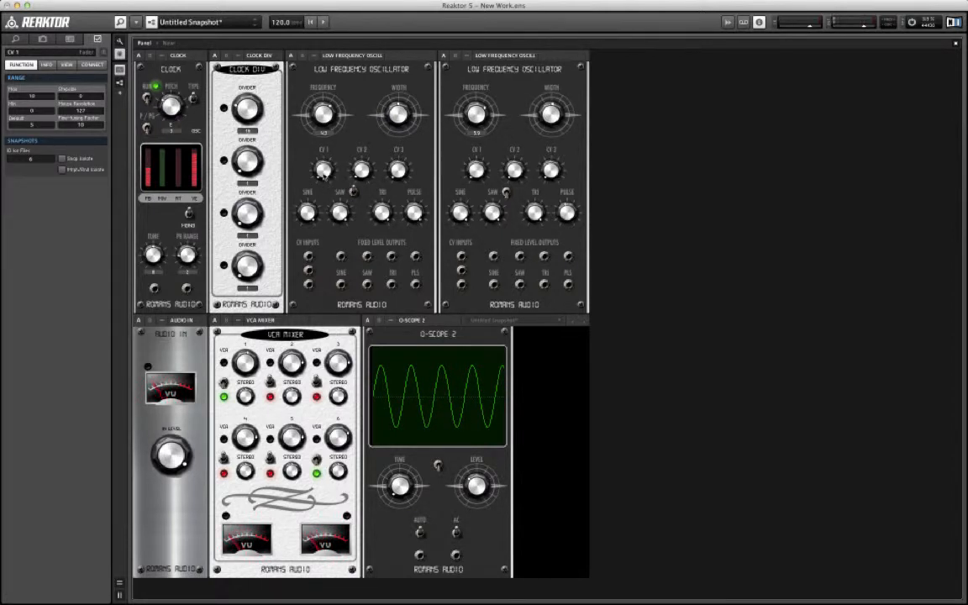
left_click_drag(324, 171, 325, 142)
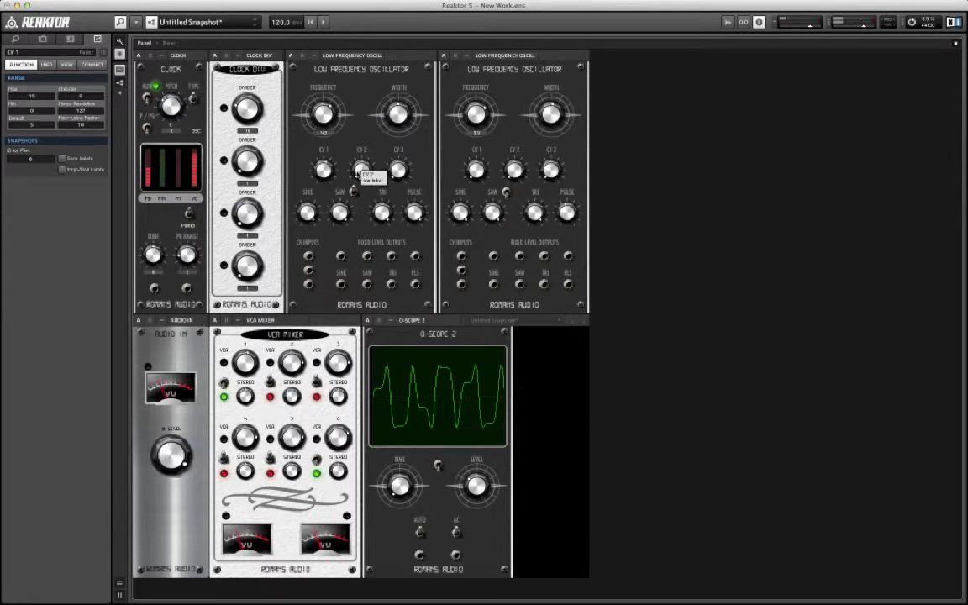
left_click(359, 174)
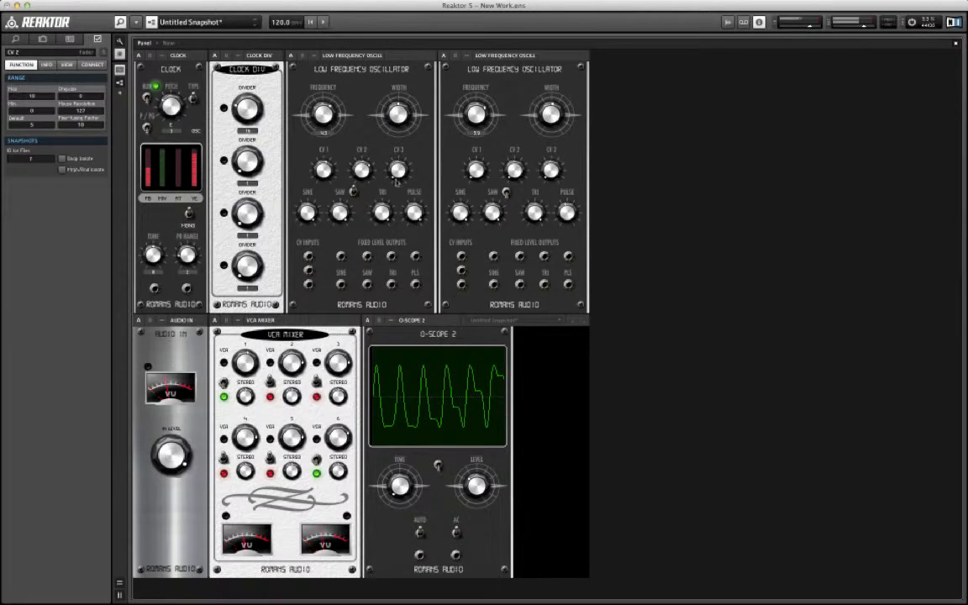
left_click(395, 172)
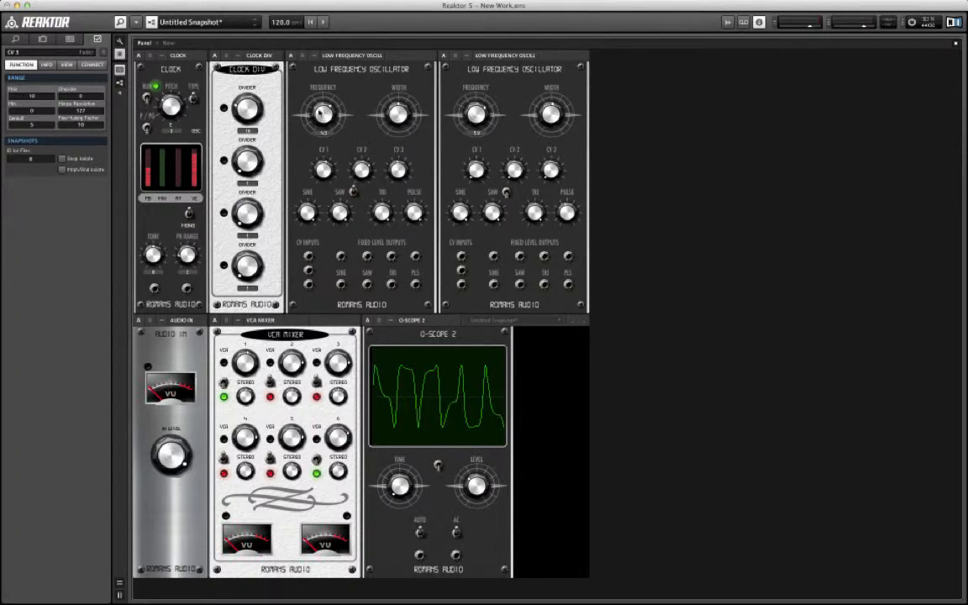
Step: Lower the first oscillator's frequency, and sweep the second oscillator's frequency up and back down to a slow rate
left_click(320, 114)
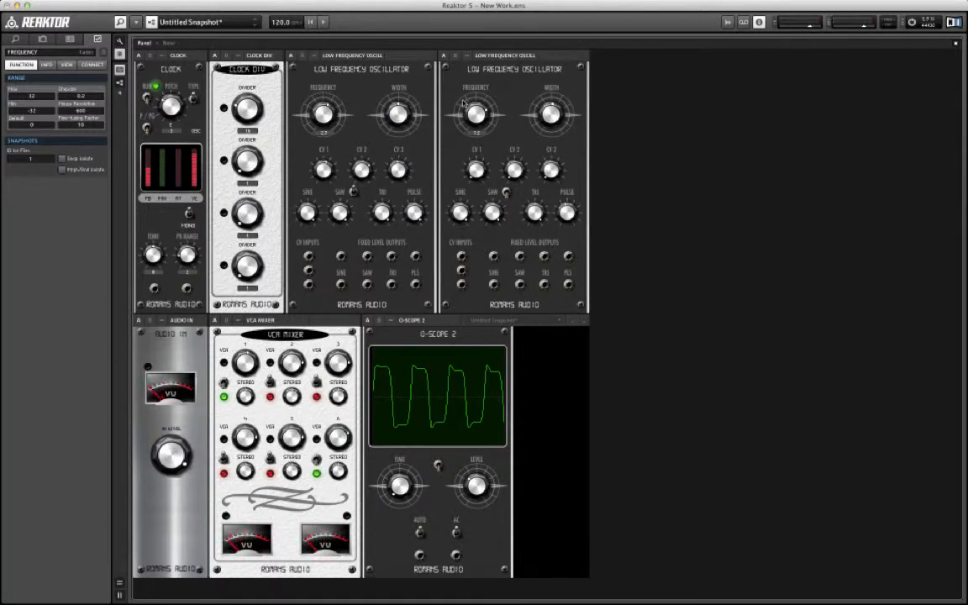
left_click_drag(463, 102, 462, 88)
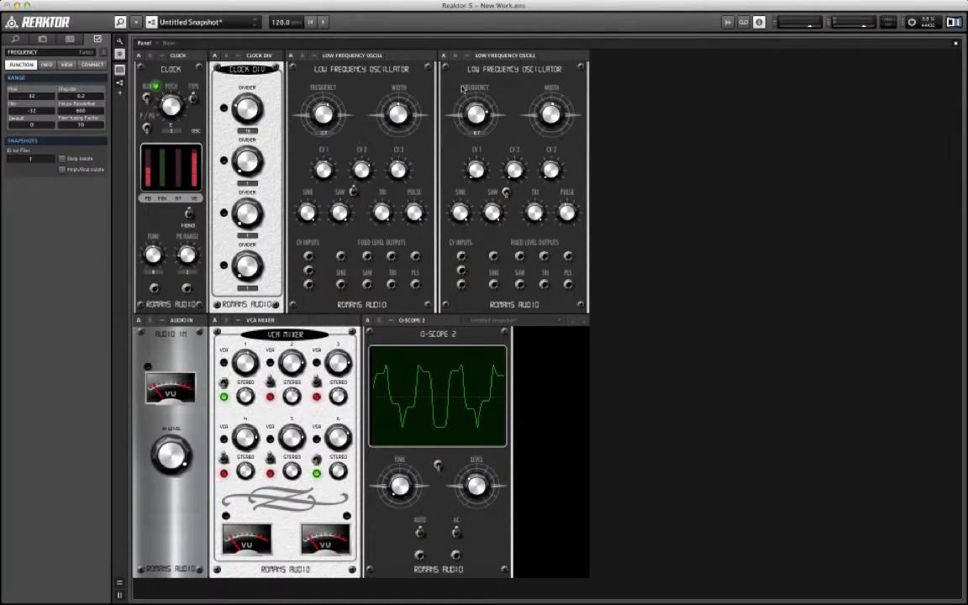
left_click_drag(461, 88, 475, 157)
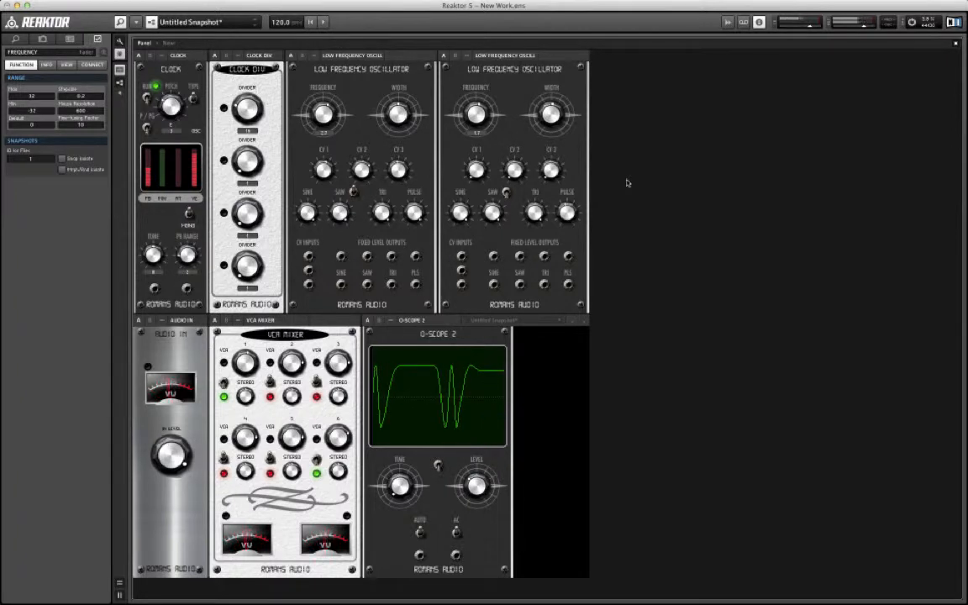
Step: Insert the MIXER 4 instrument from the System 63 Beta 2 Mixers collection into the ensemble
right_click(725, 91)
mouse_move(752, 126)
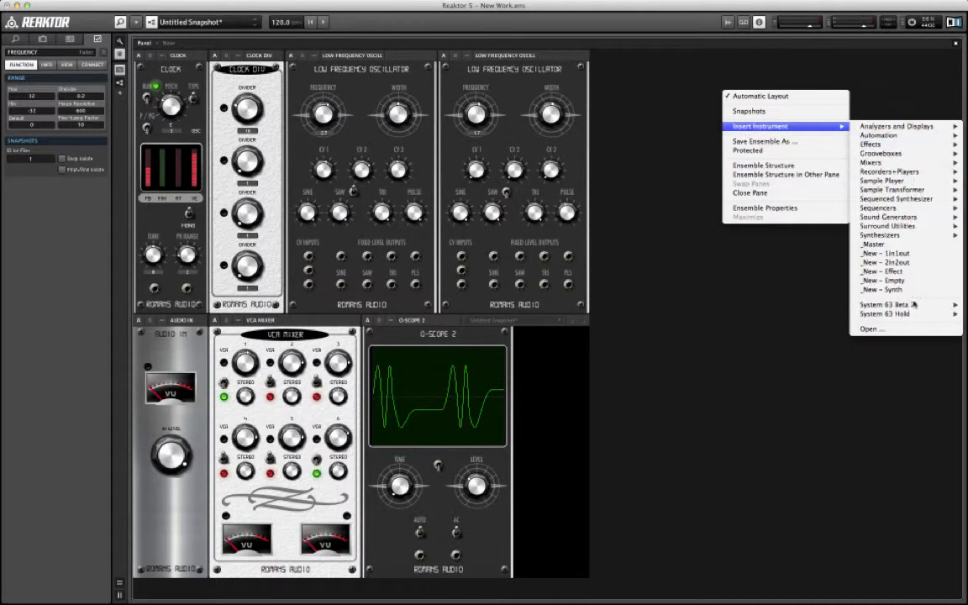
mouse_move(914, 305)
mouse_move(794, 349)
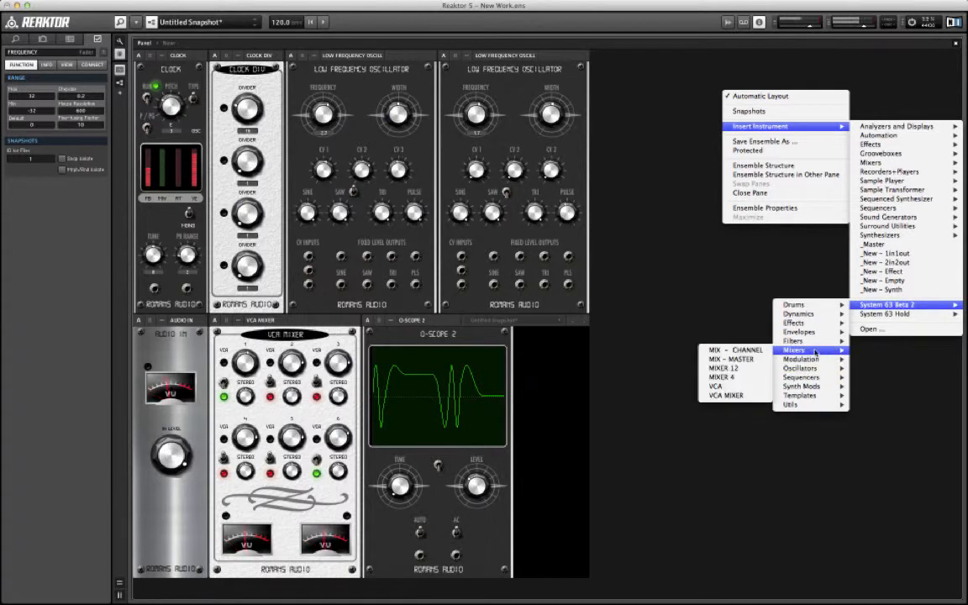
left_click(755, 383)
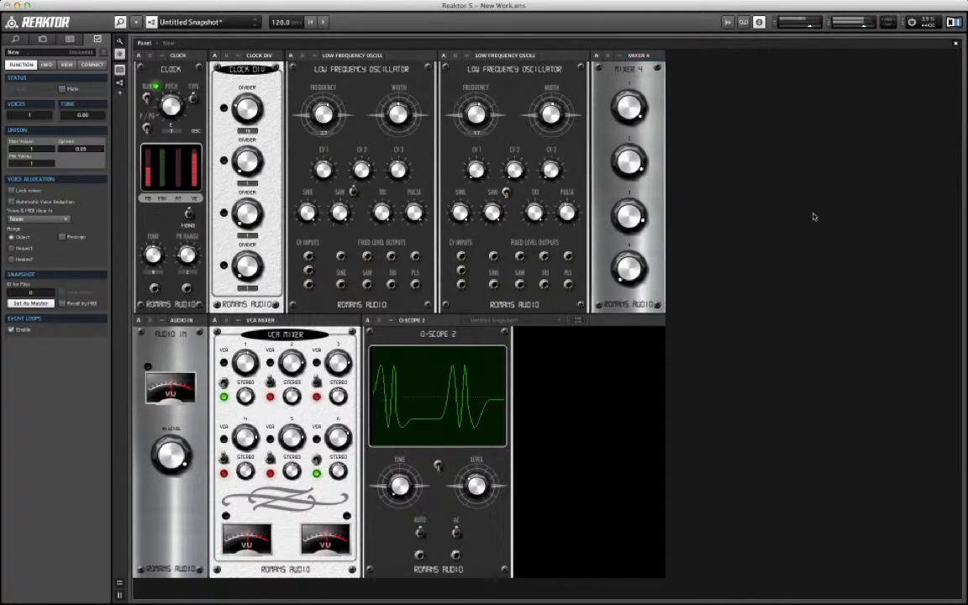
Step: Place MIXER 4 beside the first oscillator, wiring the second sine output to input 1, first pulse output to input 2, and mixer CV output to O-Scope 2
double_click(813, 217)
left_click_drag(642, 507, 304, 225)
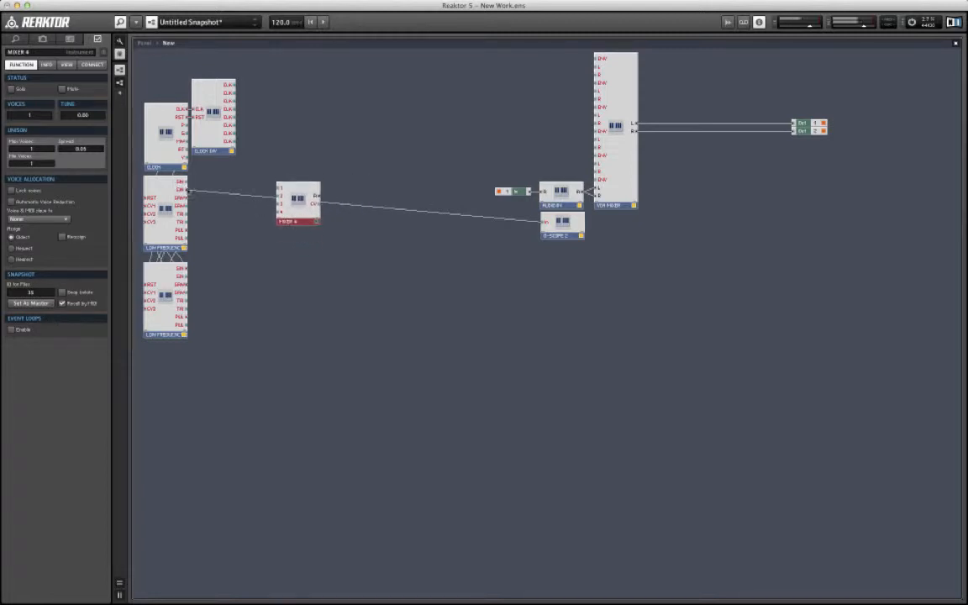
left_click_drag(189, 190, 278, 186)
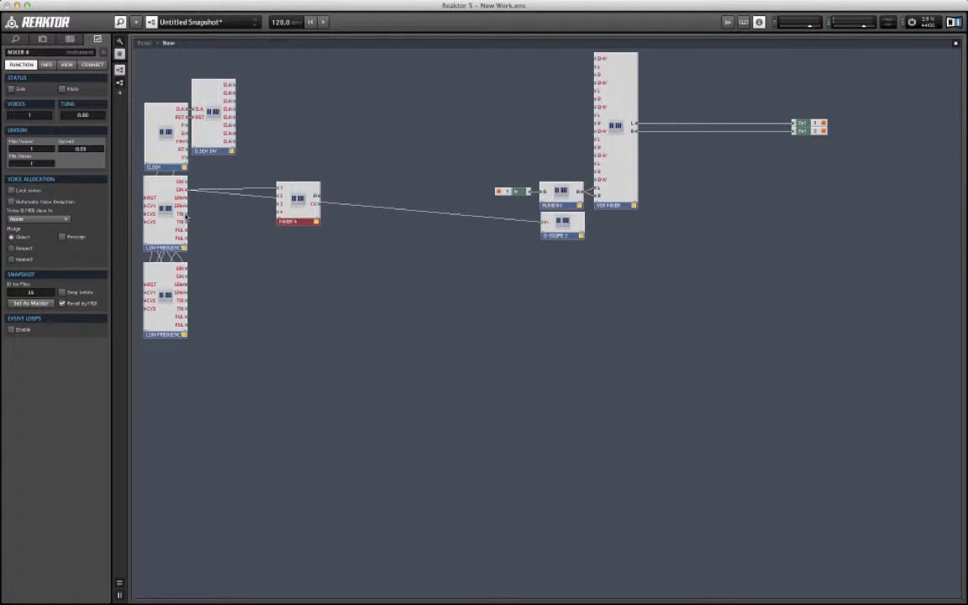
left_click_drag(185, 230, 545, 223)
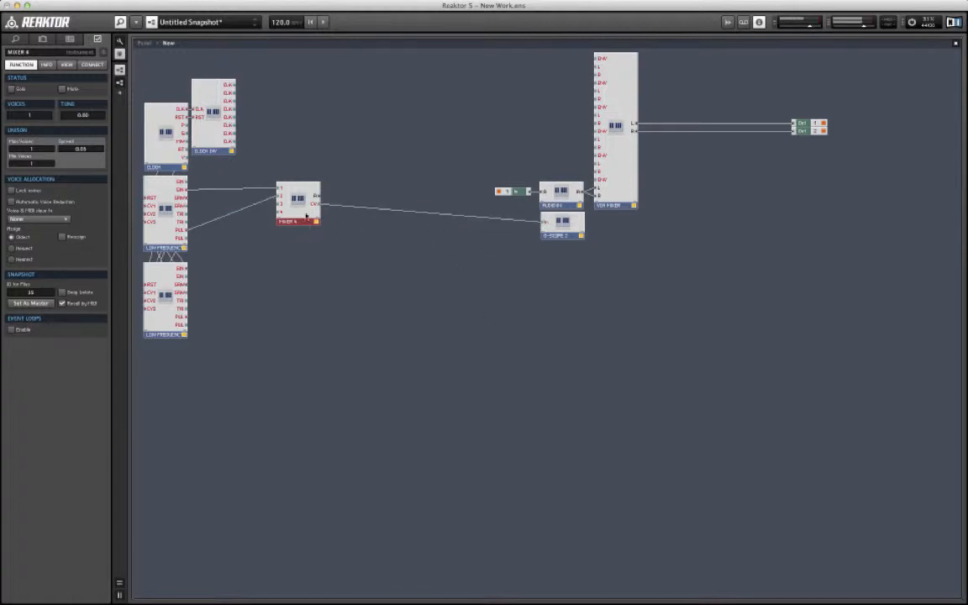
left_click_drag(306, 216, 306, 225)
Step: Vary the levels of MIXER 4 channels 1 and 2 to blend the sine and pulse waves on the oscilloscope
double_click(484, 351)
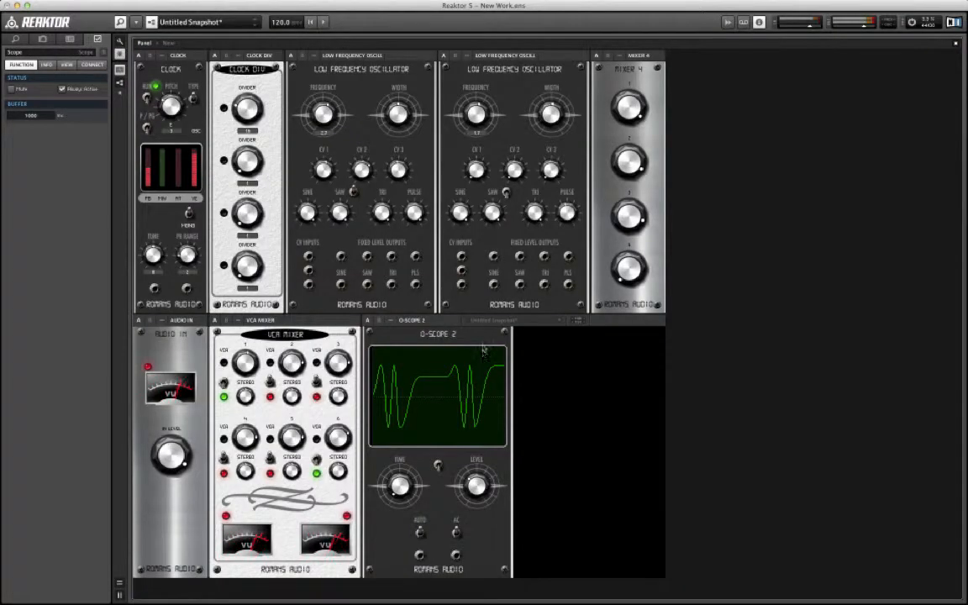
left_click(622, 156)
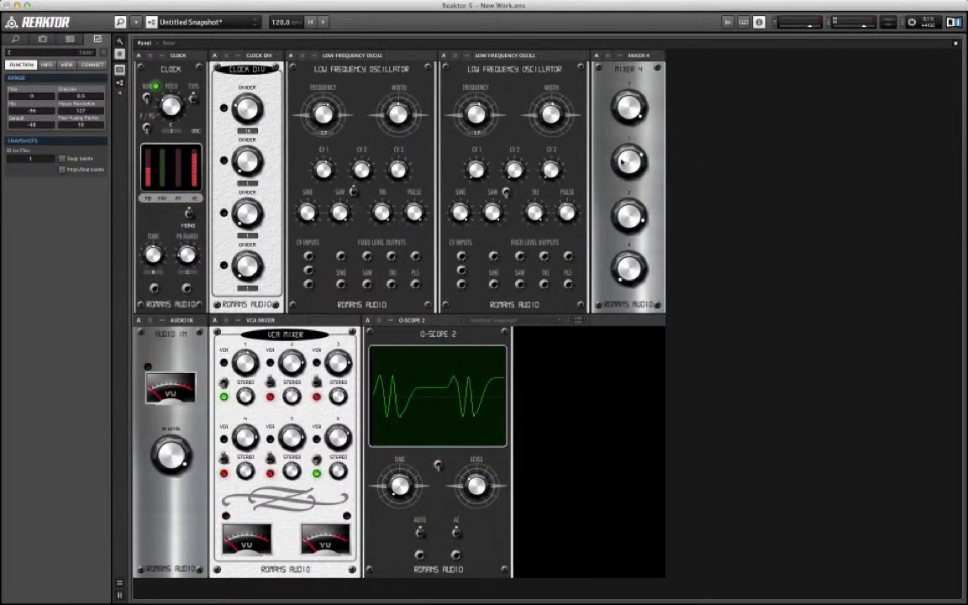
left_click_drag(622, 161, 624, 156)
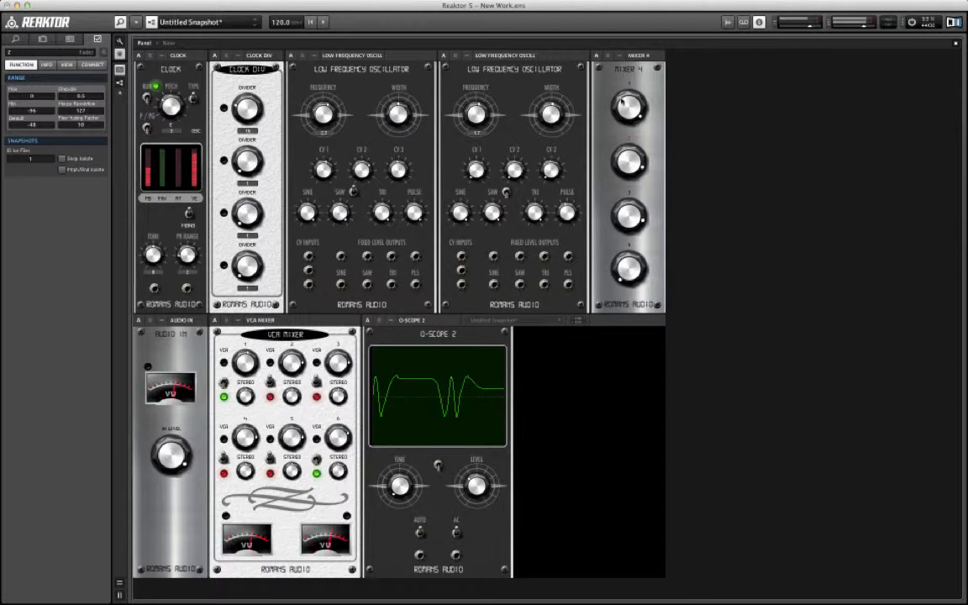
mouse_move(624, 103)
left_mouse_down()
mouse_move(624, 85)
mouse_move(622, 100)
left_mouse_up()
left_click_drag(619, 164, 618, 155)
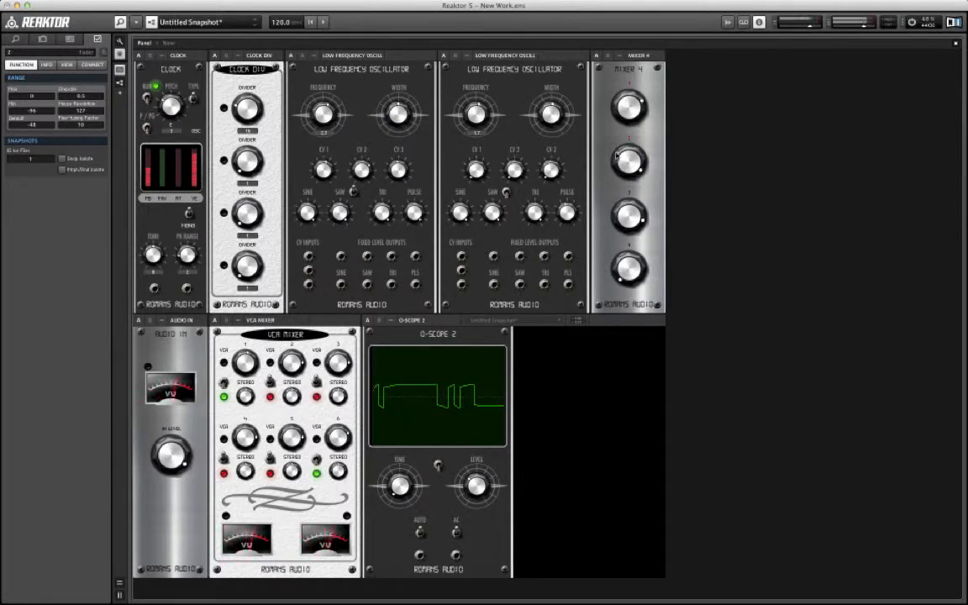
left_click_drag(620, 100, 618, 90)
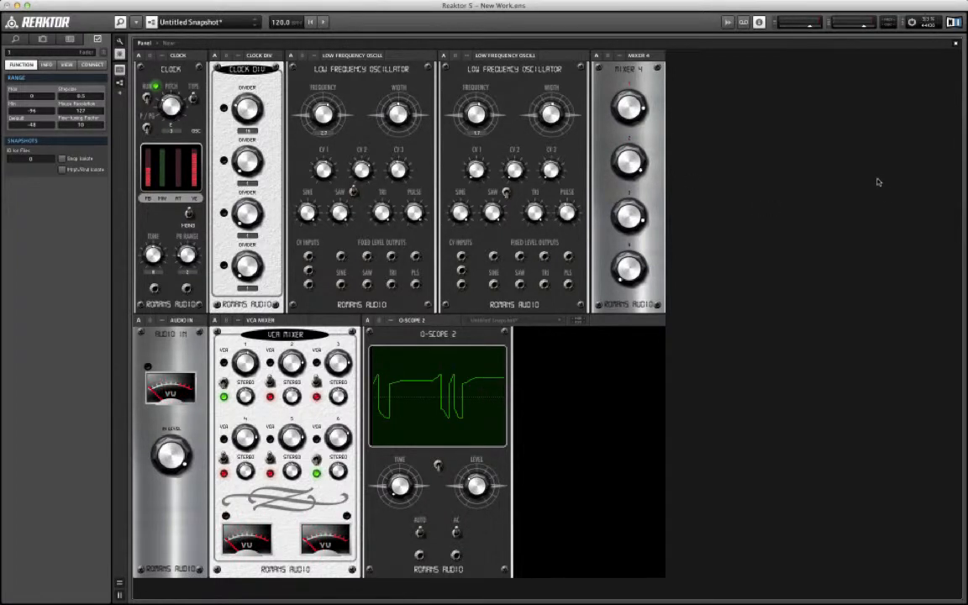
Step: Insert the MULTI-LFO instrument from the System 63 Beta 2 Modulation collection into the ensemble
right_click(805, 97)
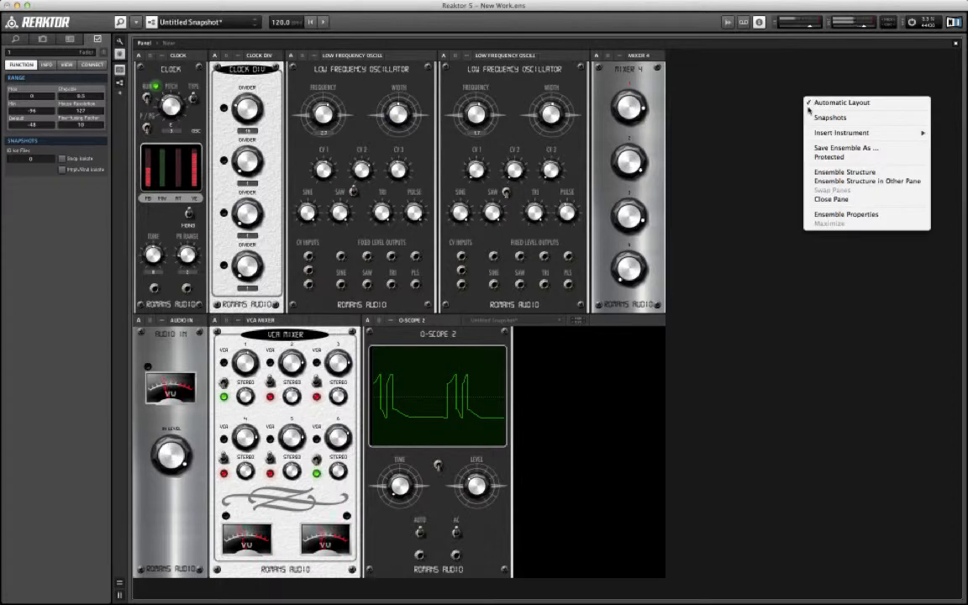
mouse_move(828, 134)
mouse_move(727, 311)
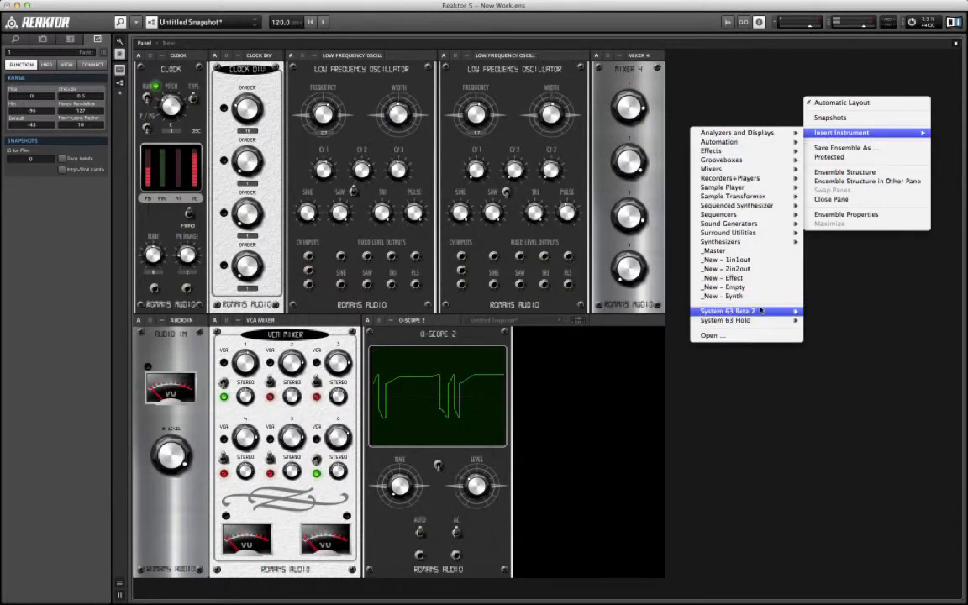
mouse_move(653, 366)
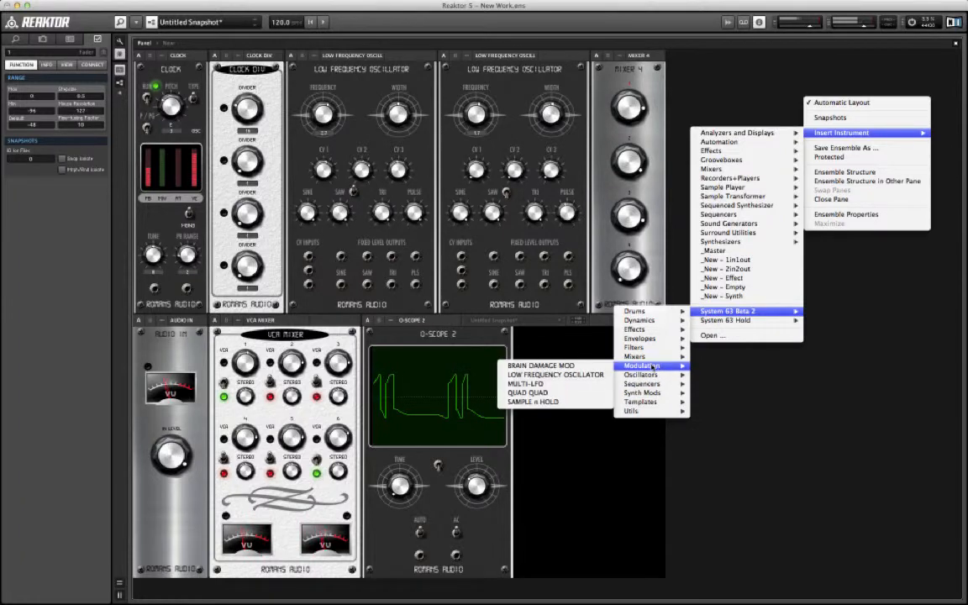
left_click(561, 383)
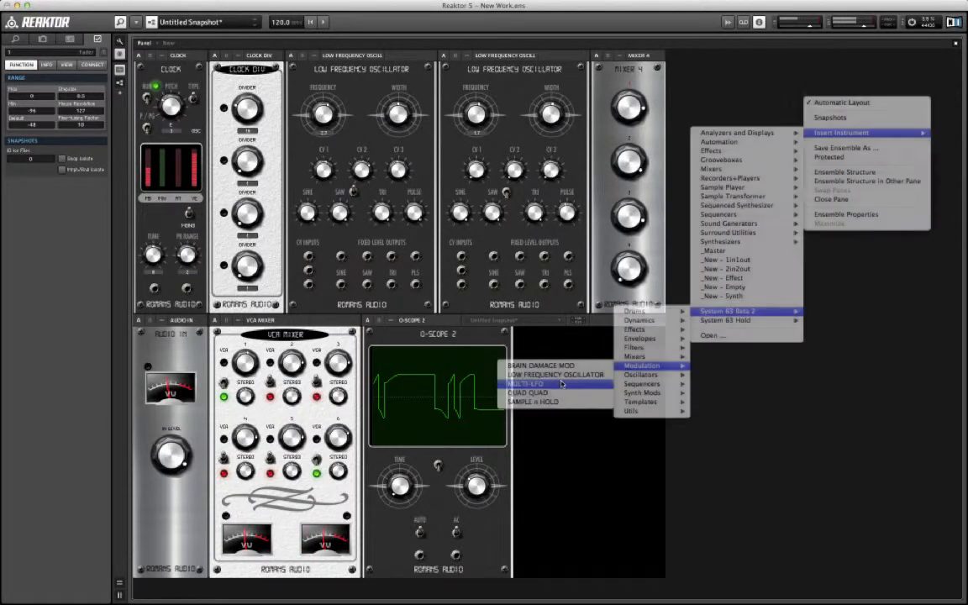
Step: Reposition the MULTI-LFO panel beside the second oscillator and move its module below MIXER 4 in the ensemble structure
left_click_drag(720, 55, 617, 60)
double_click(861, 229)
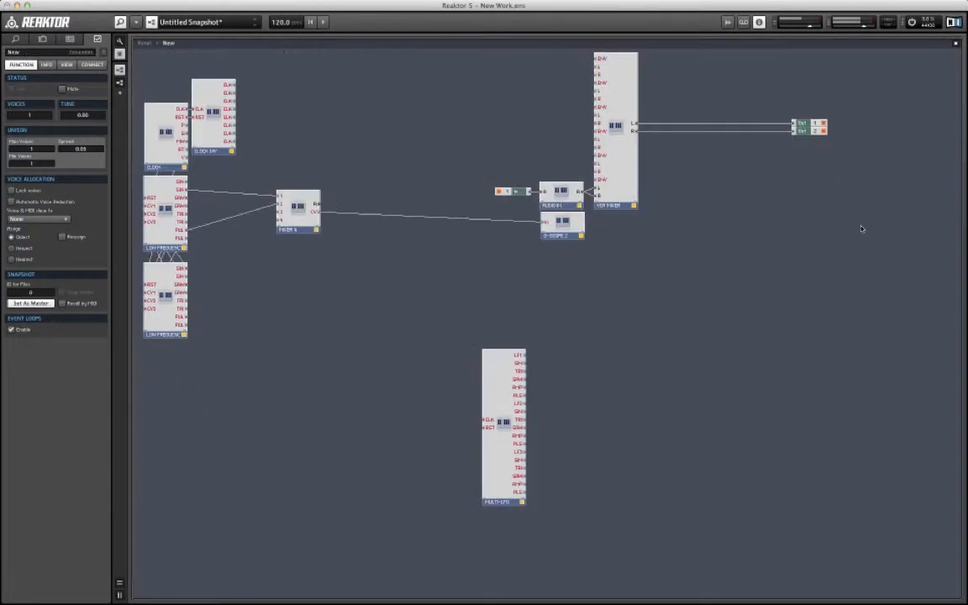
left_click_drag(487, 394, 252, 304)
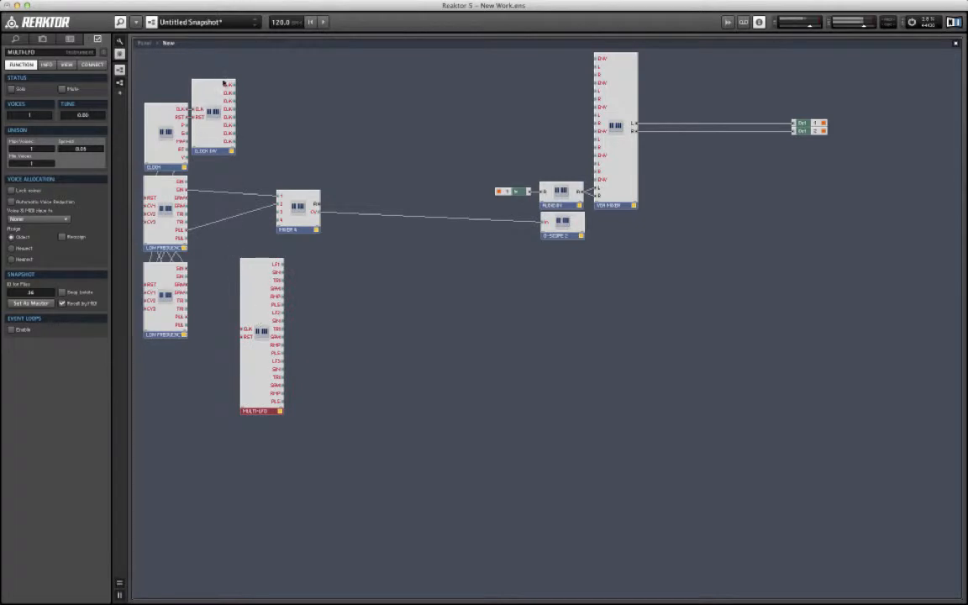
Step: Wire a CLOCK DIV output to the MULTI-LFO clock input and the CLOCK reset output to its reset input, moving MULTI-LFO closer to the oscillators
left_click_drag(230, 86, 244, 329)
left_click_drag(186, 120, 241, 336)
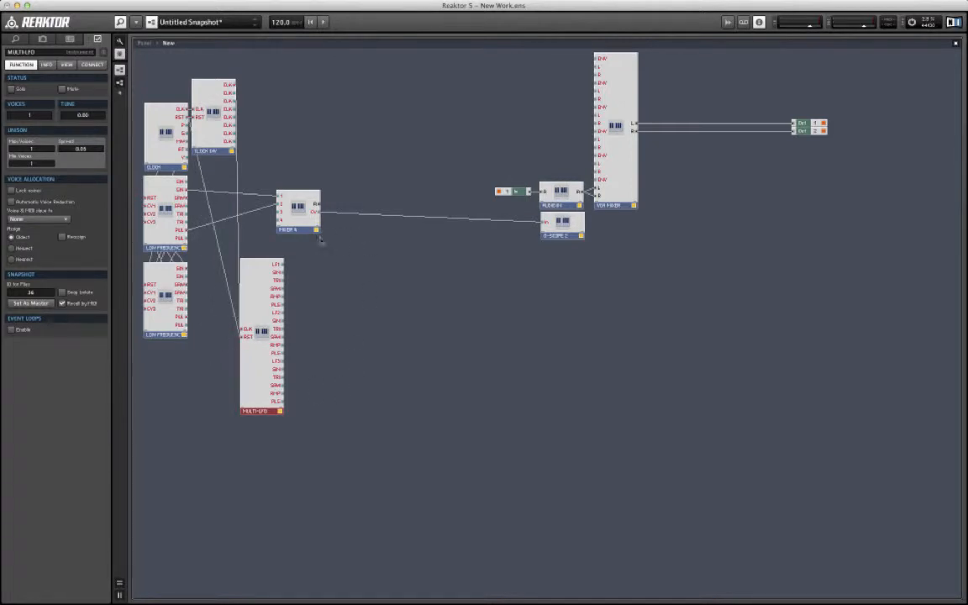
left_click_drag(260, 279, 227, 269)
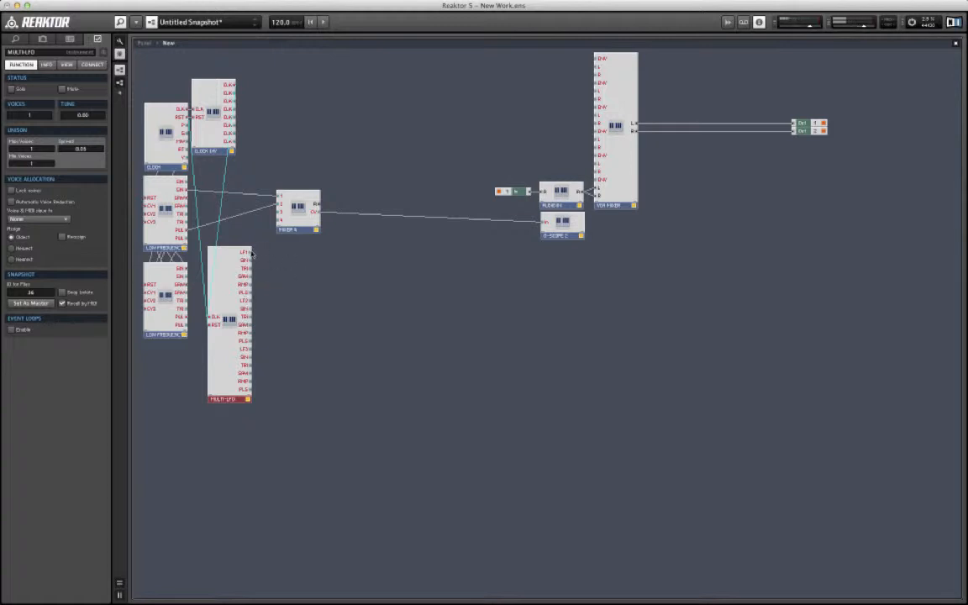
Step: Wire the MULTI-LFO's LF1 and LF2 outputs to MIXER 4 inputs 3 and 4
left_click_drag(239, 227, 279, 212)
left_click_drag(260, 300, 269, 238)
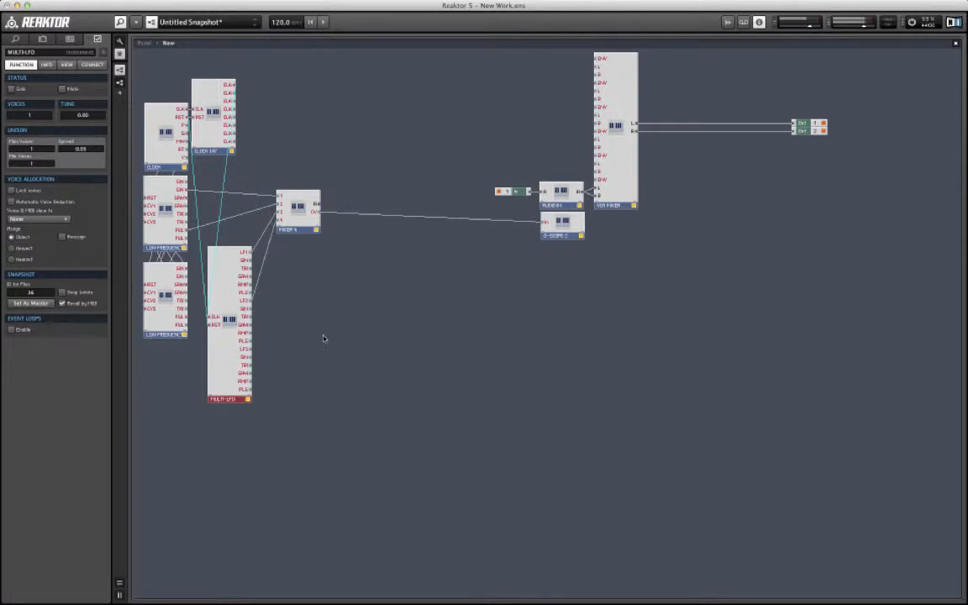
Step: Set the MULTI-LFO's first waveform to TRI and try different waveforms on its second LFO
double_click(371, 344)
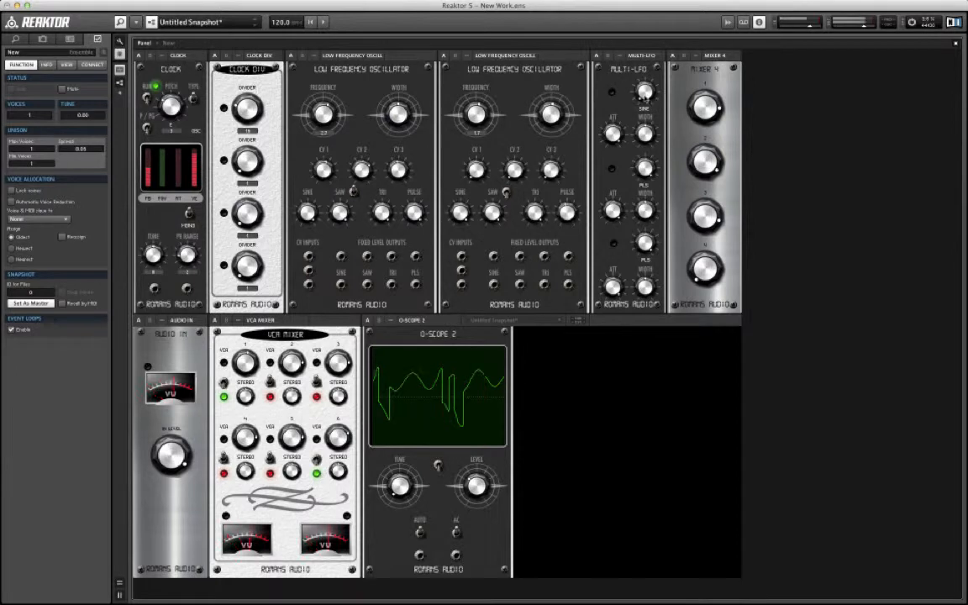
left_click(645, 91)
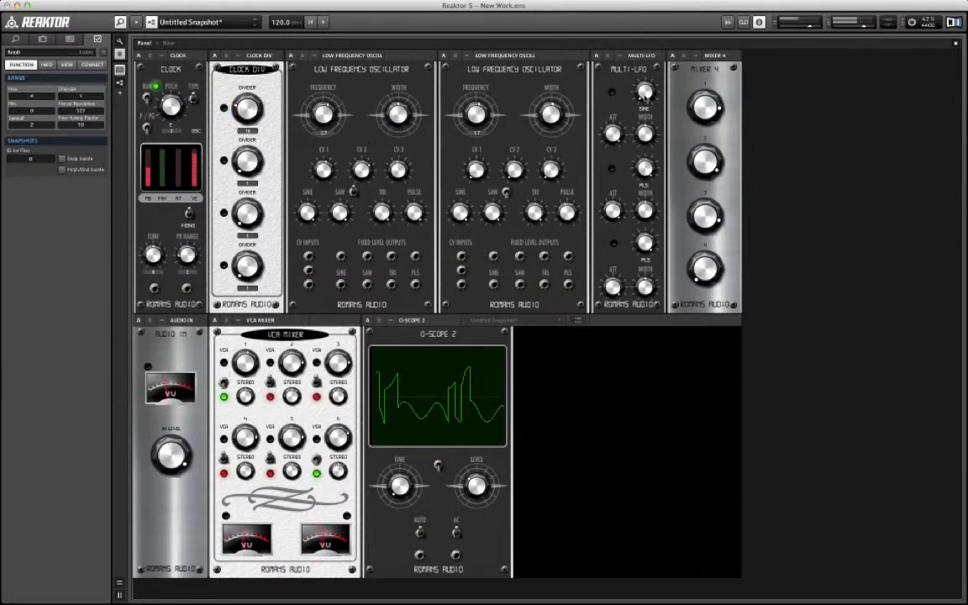
left_click_drag(642, 77, 641, 77)
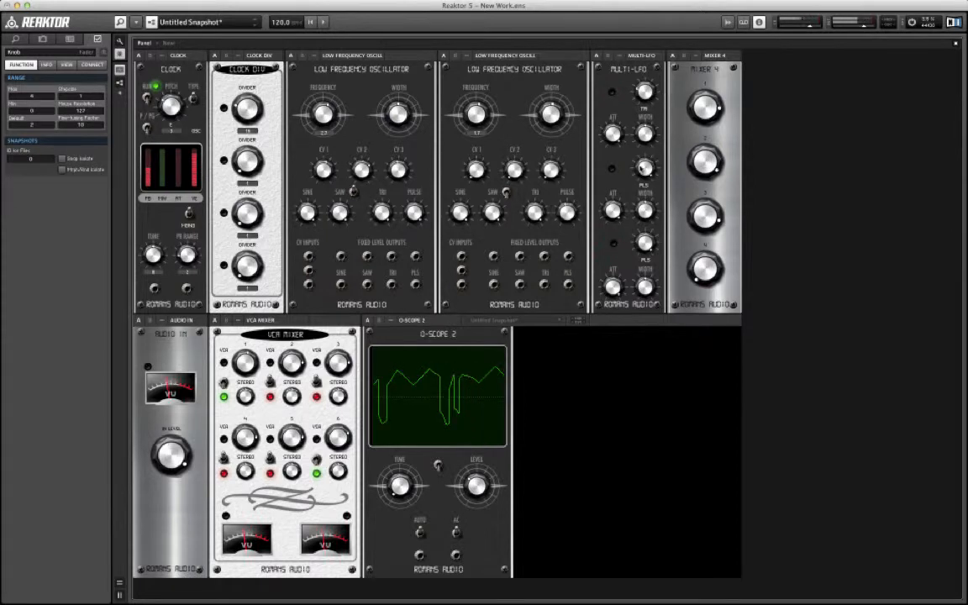
mouse_move(641, 169)
left_mouse_down()
mouse_move(641, 189)
mouse_move(639, 160)
left_mouse_up()
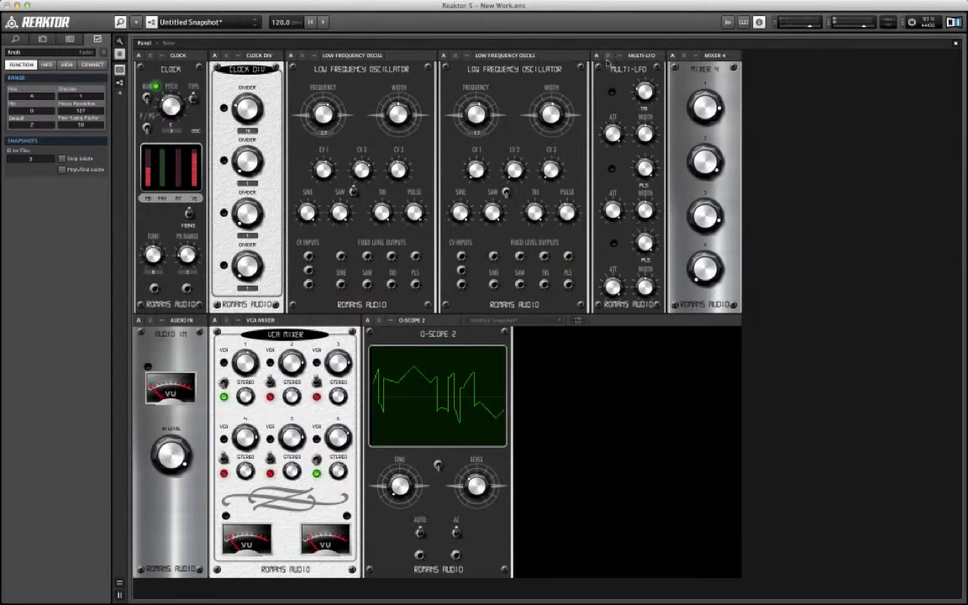
Step: Wire the CLOCK clock output directly to the MULTI-LFO clock input and delete the CLOCK DIV module
left_click(607, 55)
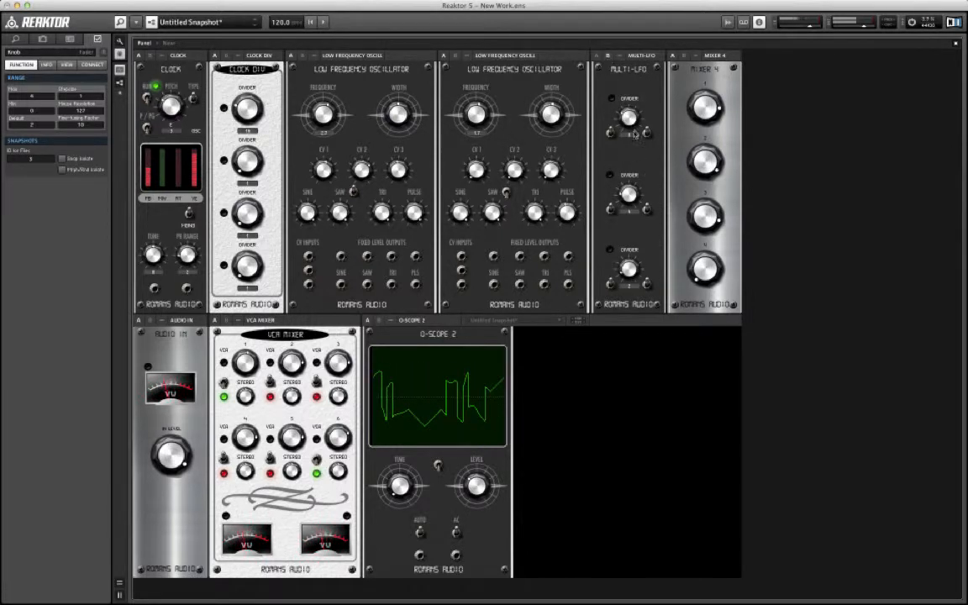
double_click(869, 163)
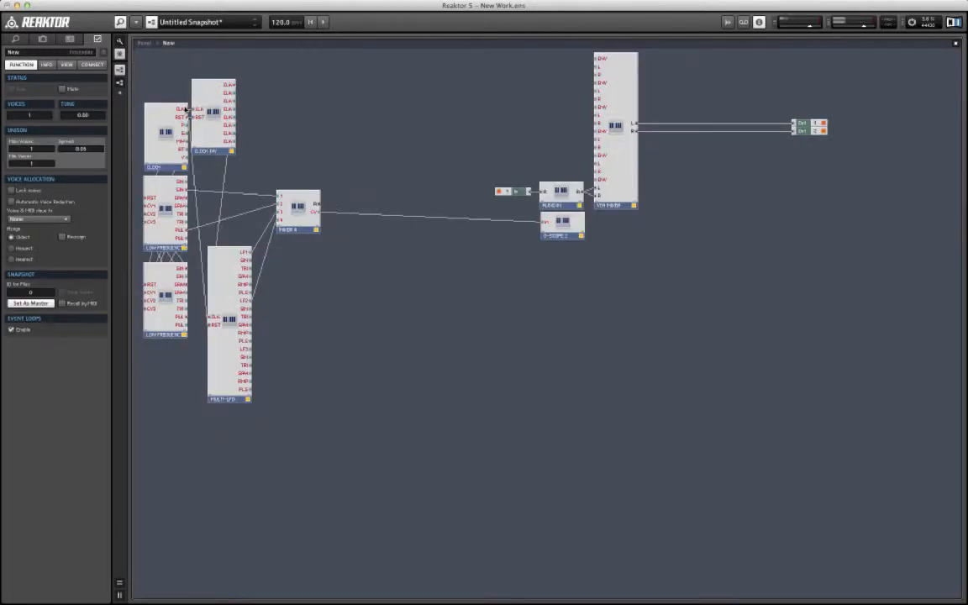
left_click_drag(185, 109, 210, 318)
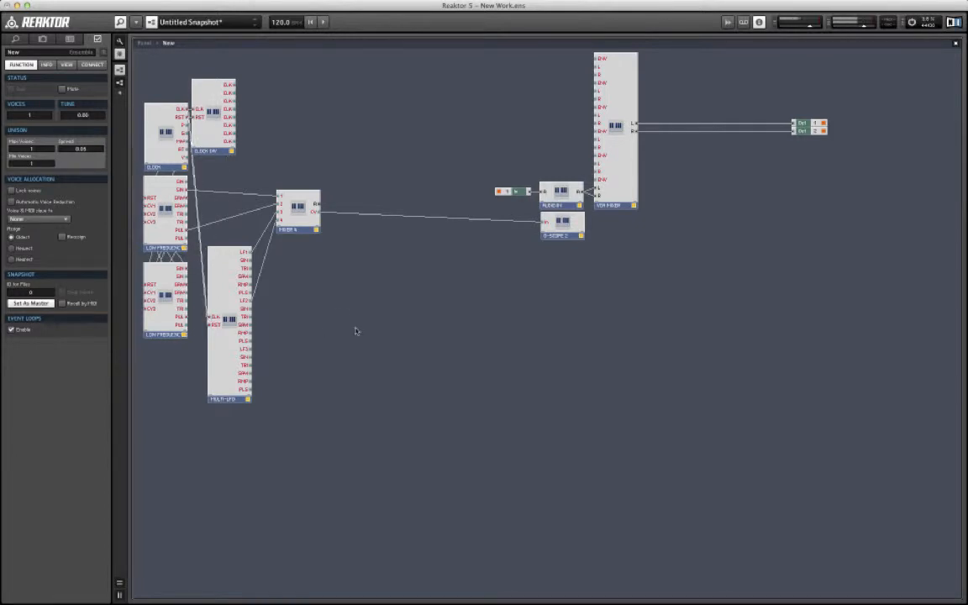
left_click(214, 139)
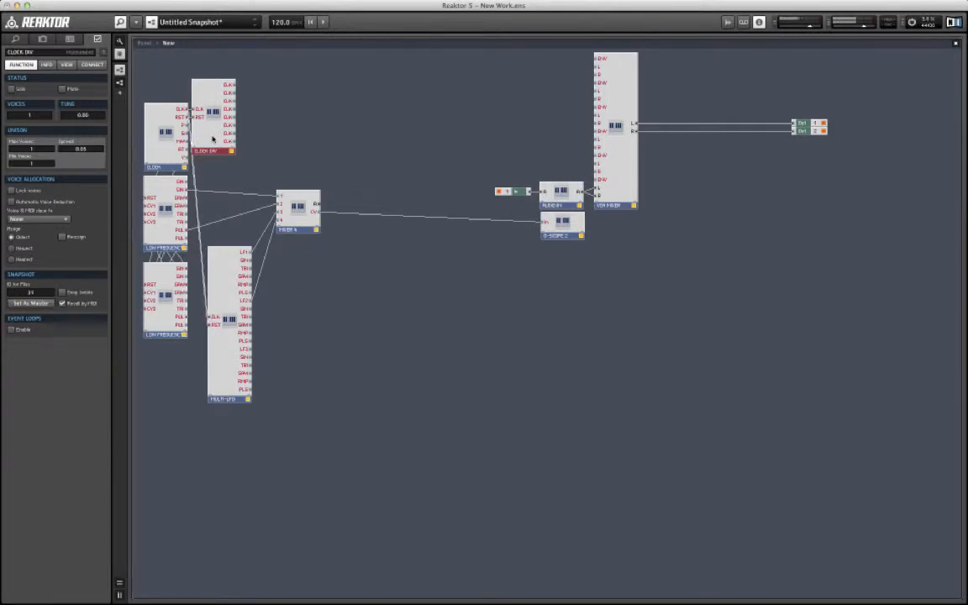
key("Delete")
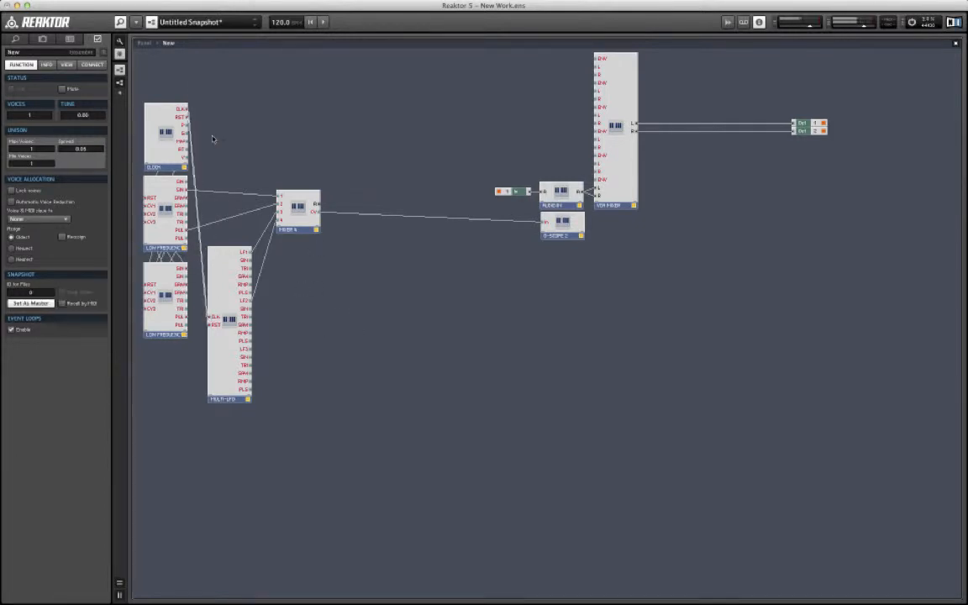
Step: Switch the MULTI-LFO's first and second rates from divider to multiplier, toggling 2x and adjusting the factor on the first
double_click(355, 111)
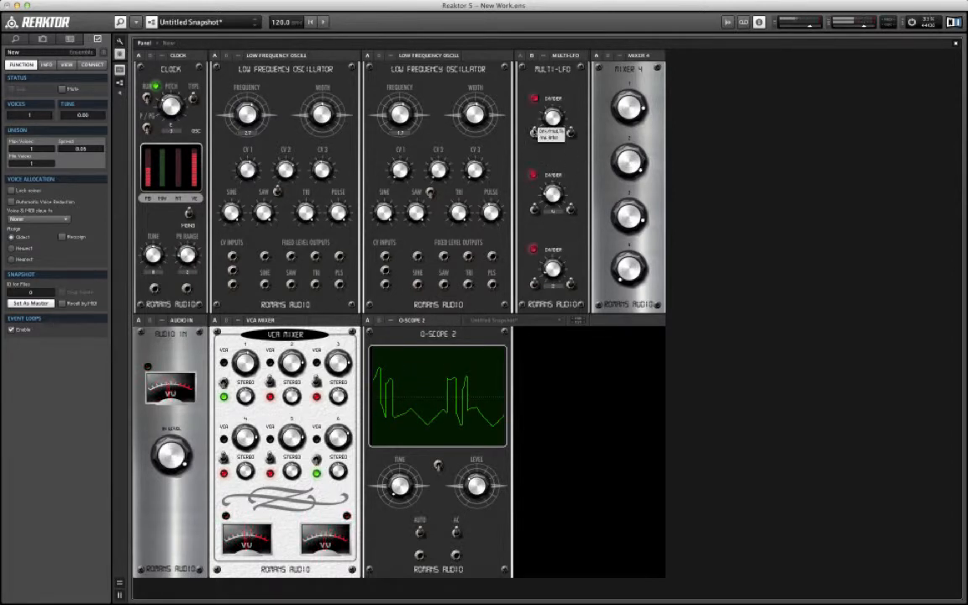
left_click(534, 134)
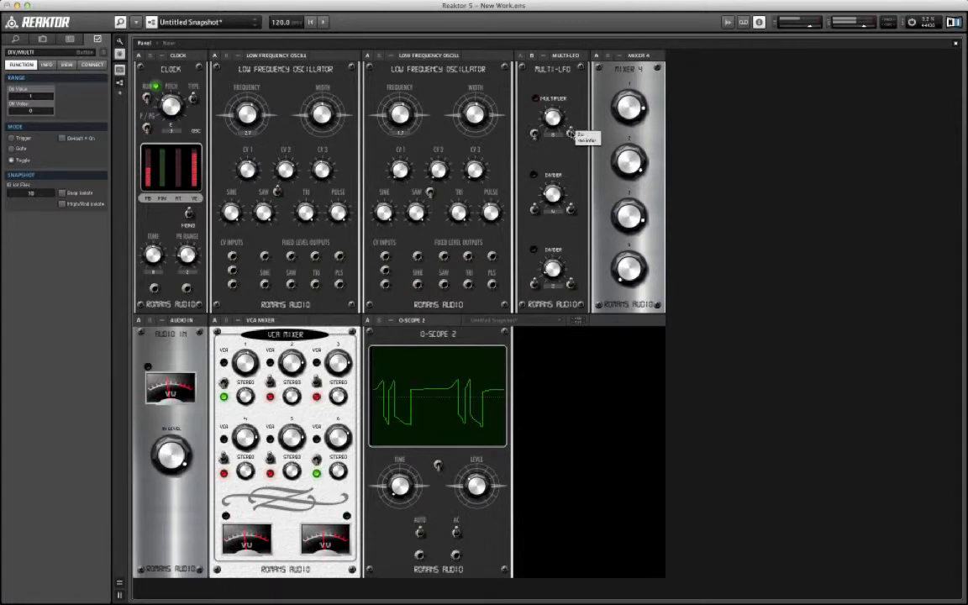
left_click(572, 133)
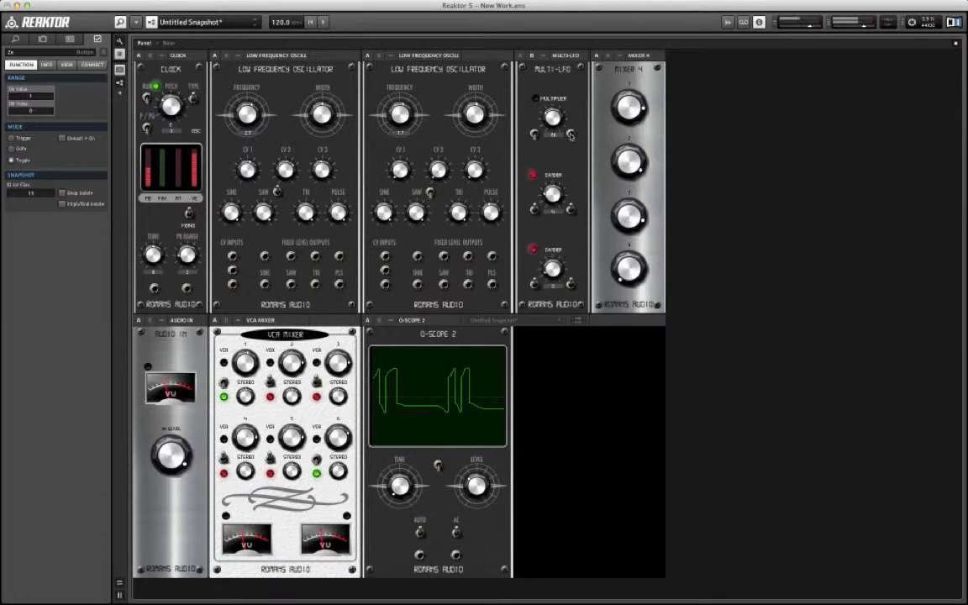
left_click(548, 126)
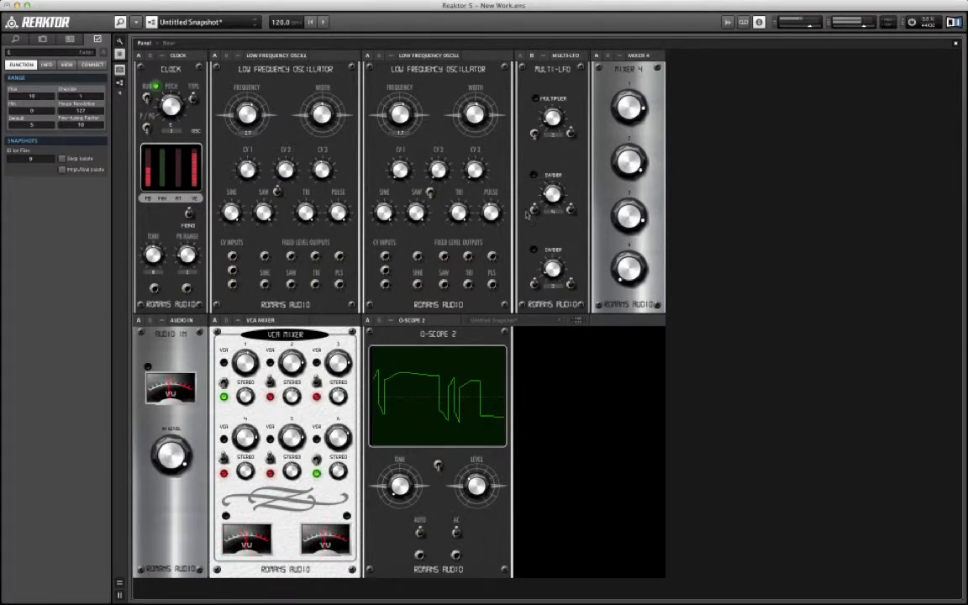
left_click(550, 196)
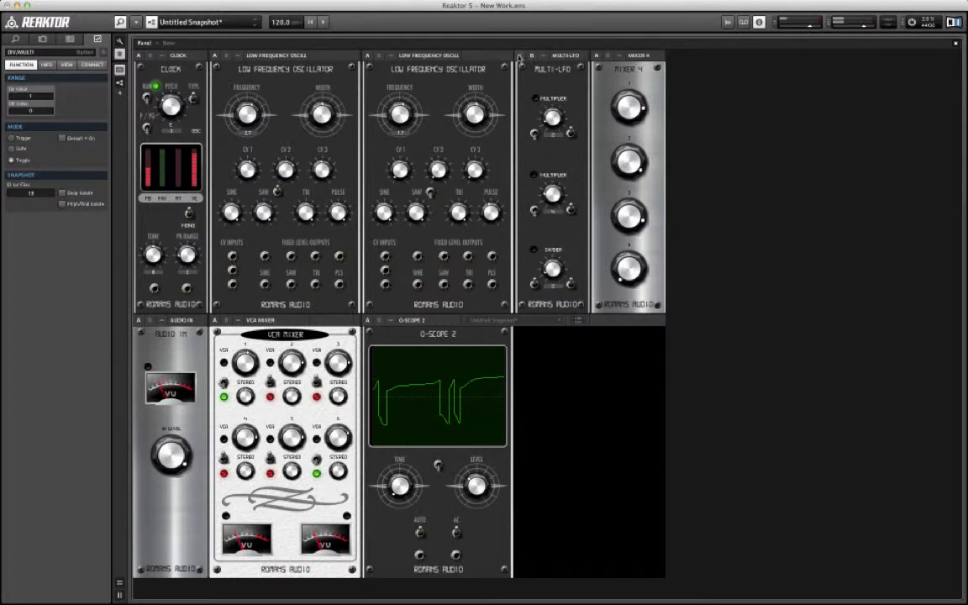
left_click(531, 56)
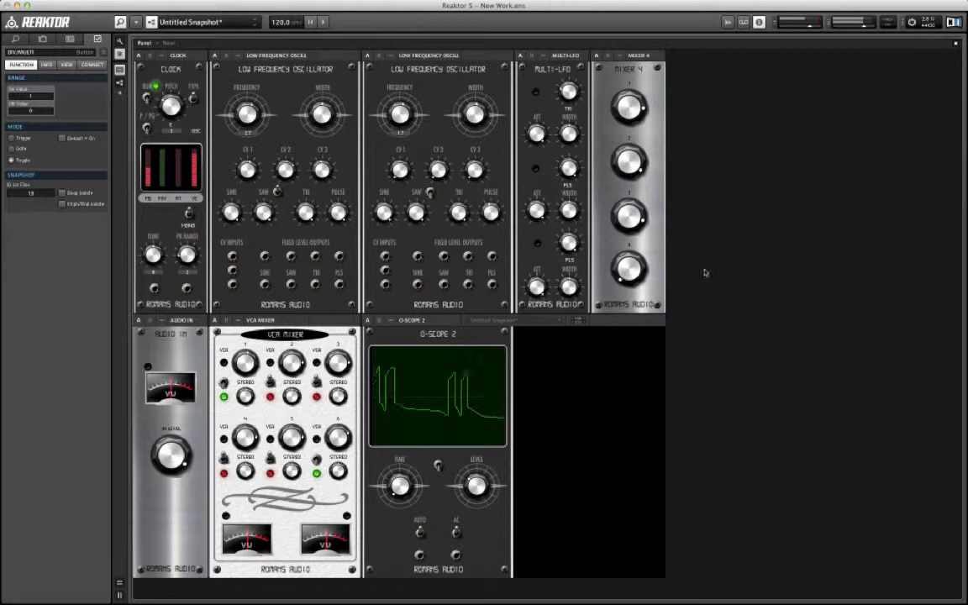
Step: Adjust the levels of MIXER 4 channels 3 and 4 to blend the MULTI-LFO waves into the oscilloscope signal
double_click(785, 256)
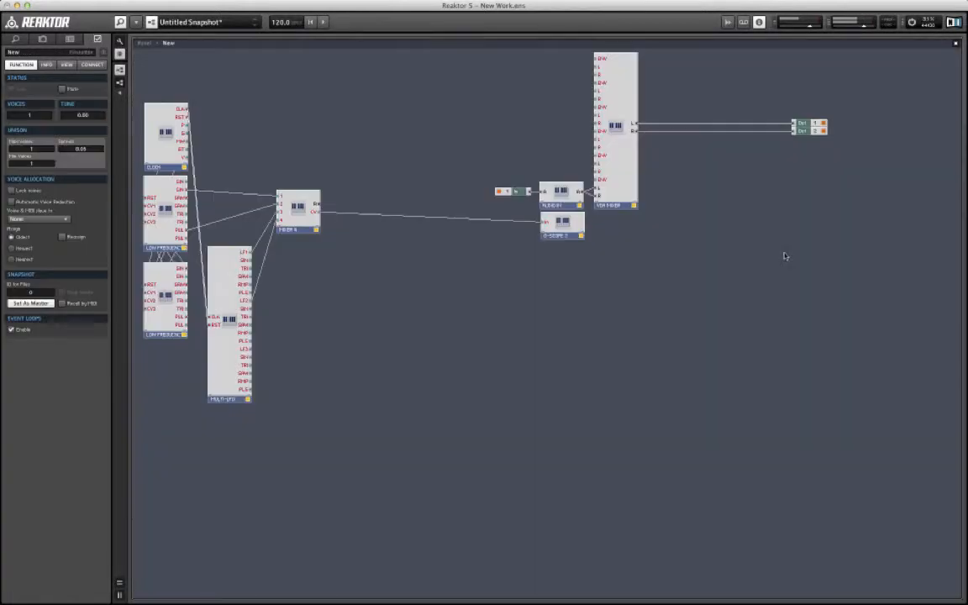
double_click(465, 316)
left_click(618, 220)
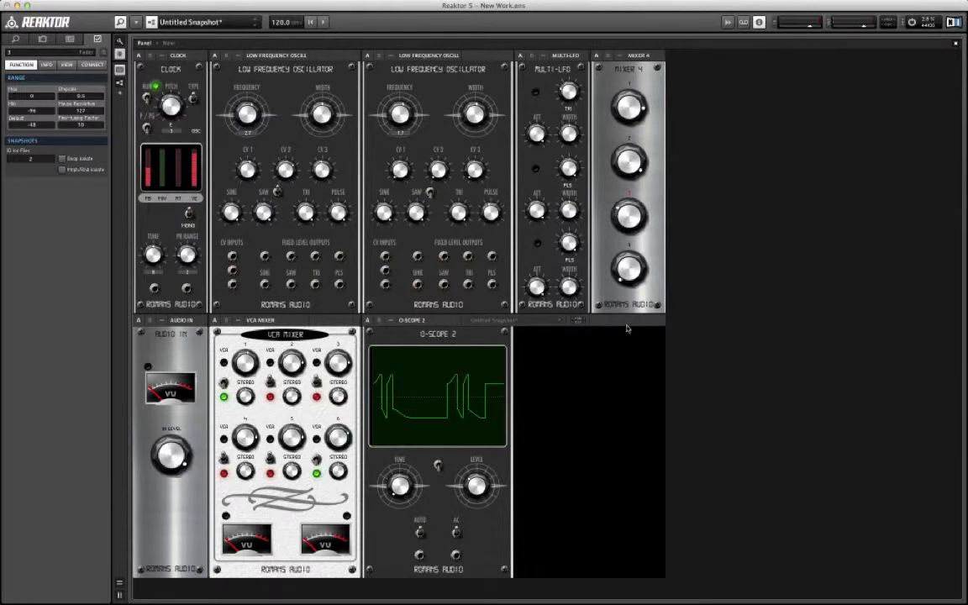
left_click(618, 269)
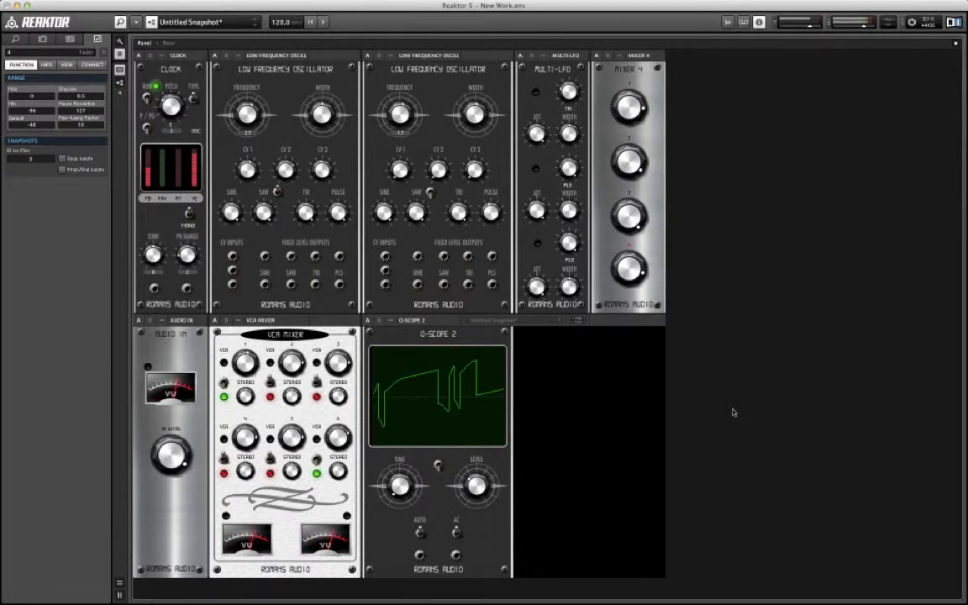
Step: Insert the CV MIXER instrument from the System 63 Beta 2 Utils collection and open the ensemble structure
right_click(754, 95)
mouse_move(783, 132)
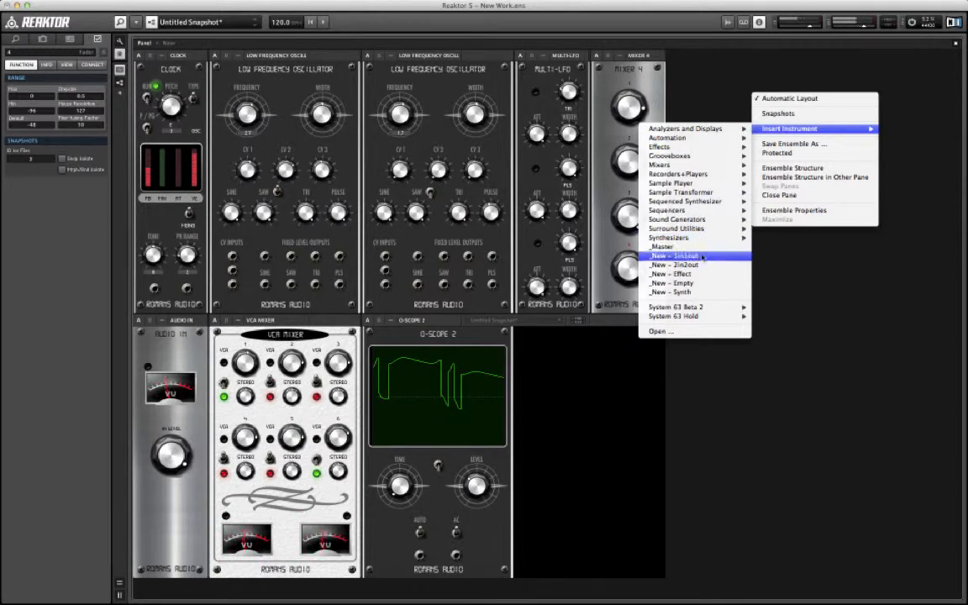
mouse_move(716, 311)
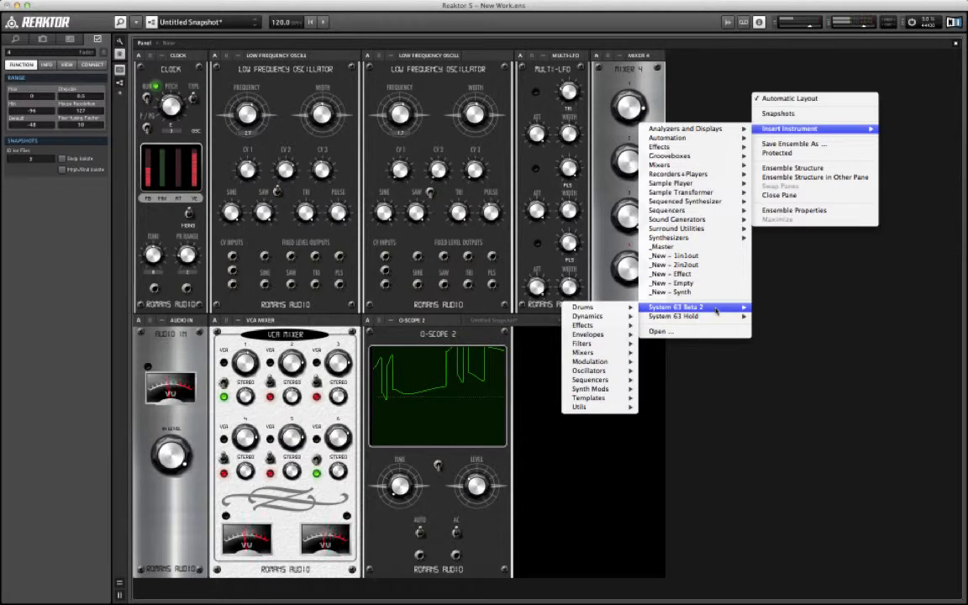
mouse_move(591, 409)
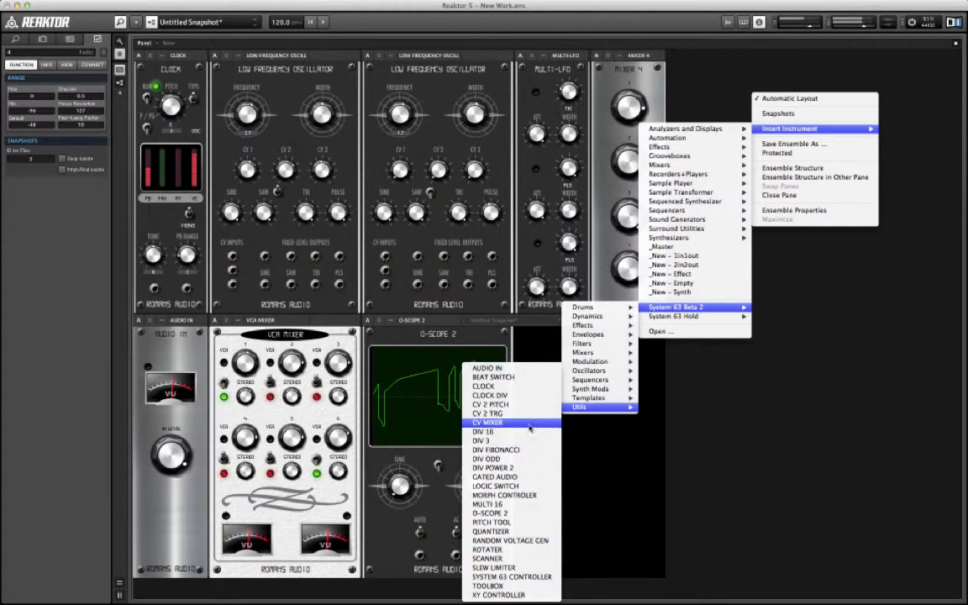
left_click(537, 417)
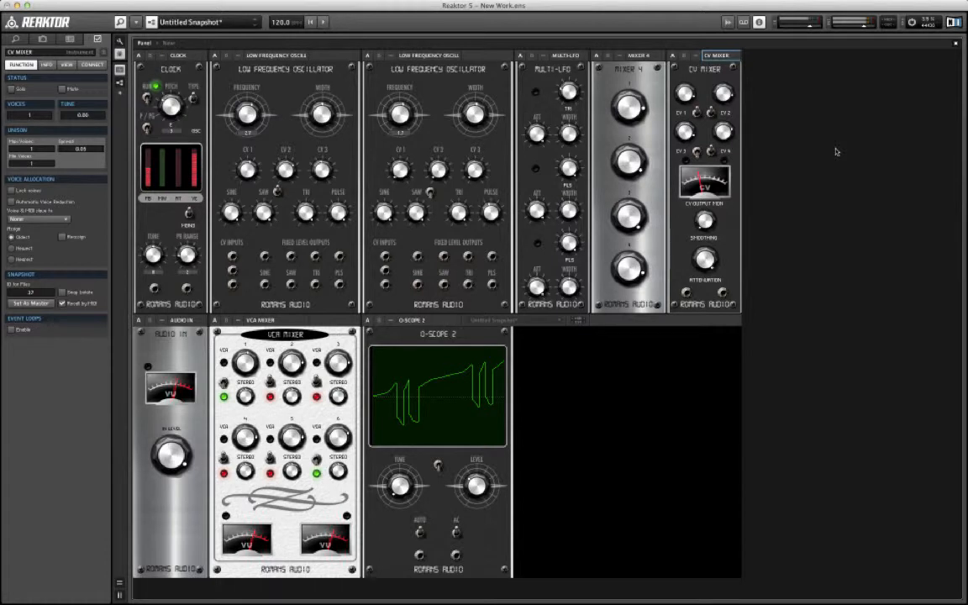
double_click(824, 192)
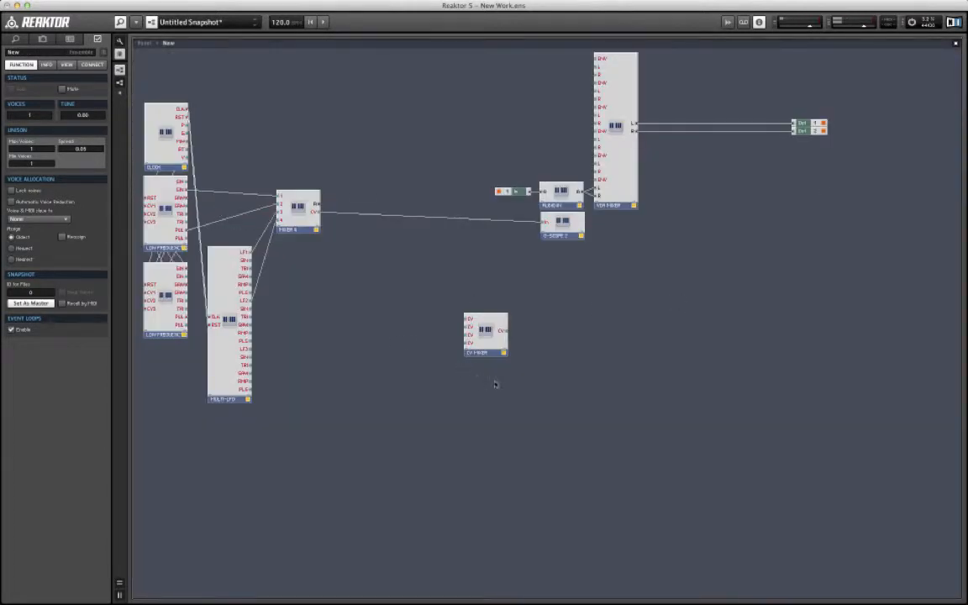
left_click(222, 359)
key("Delete")
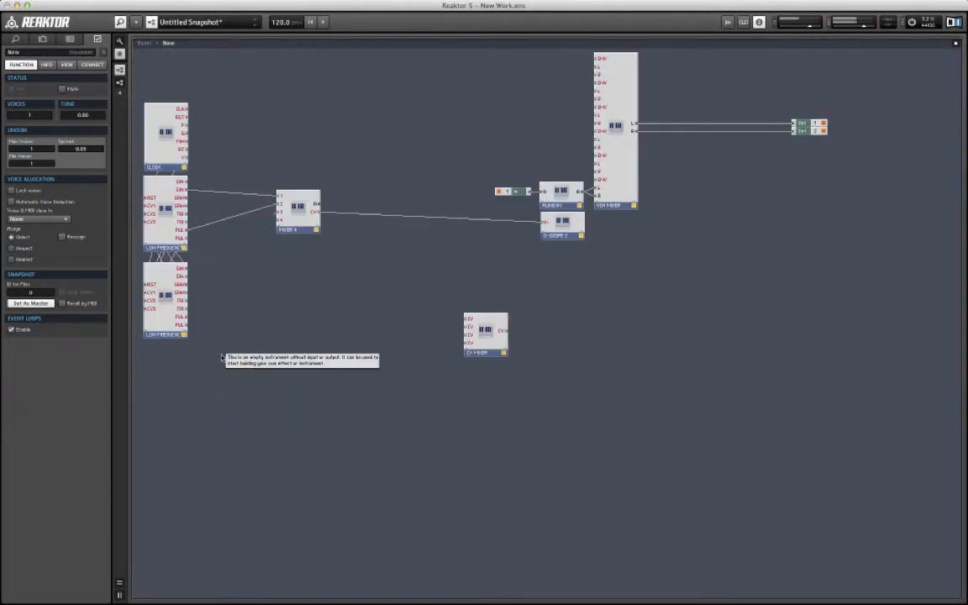
left_click(294, 224)
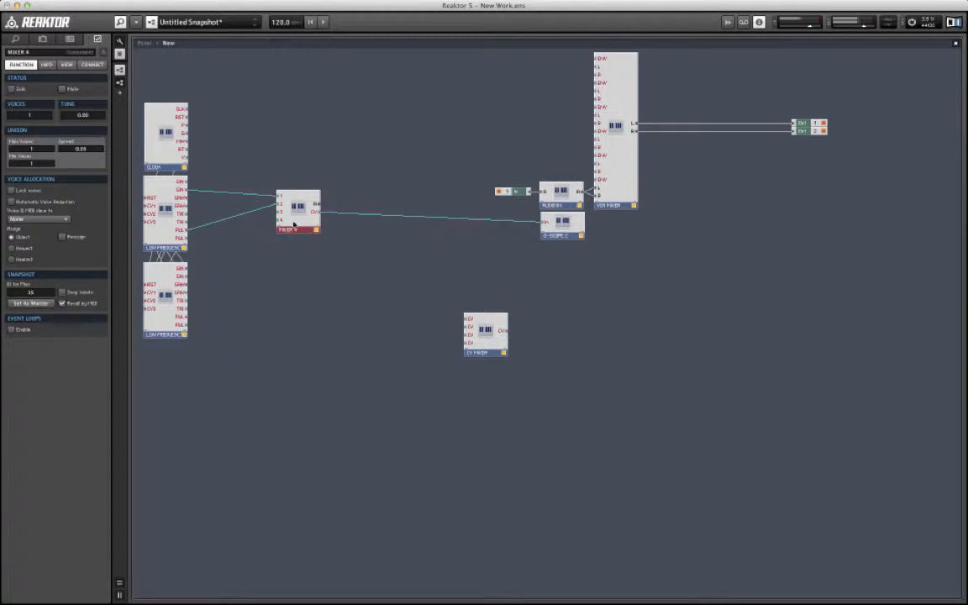
key("Delete")
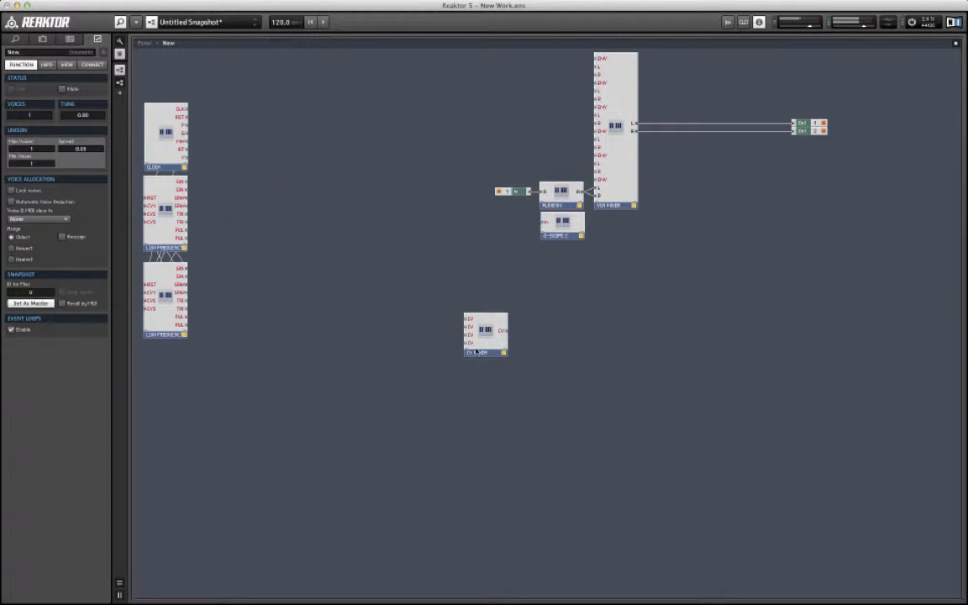
left_click_drag(492, 340, 286, 243)
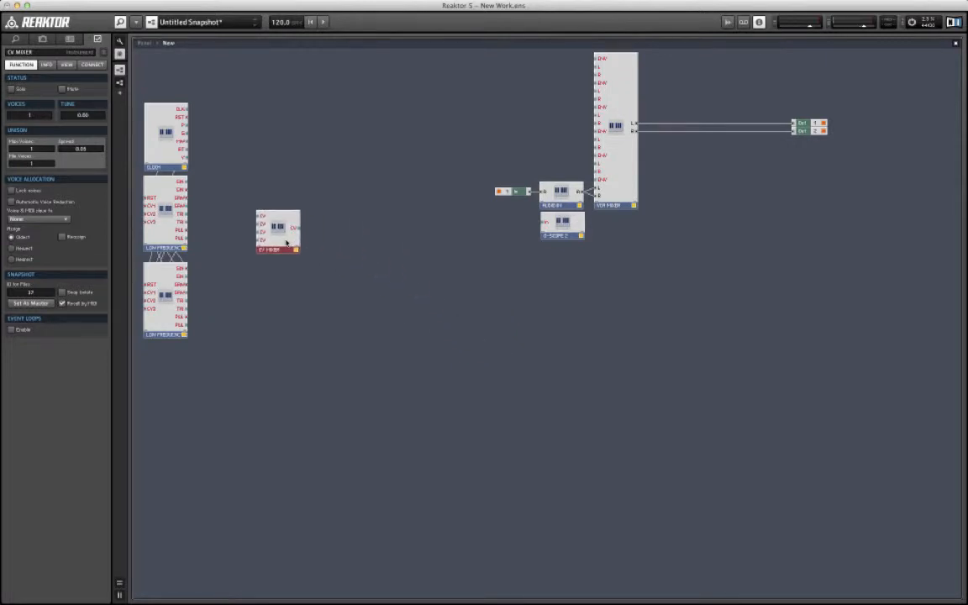
key("ctrl+z")
key("ctrl+z")
key("ctrl+z")
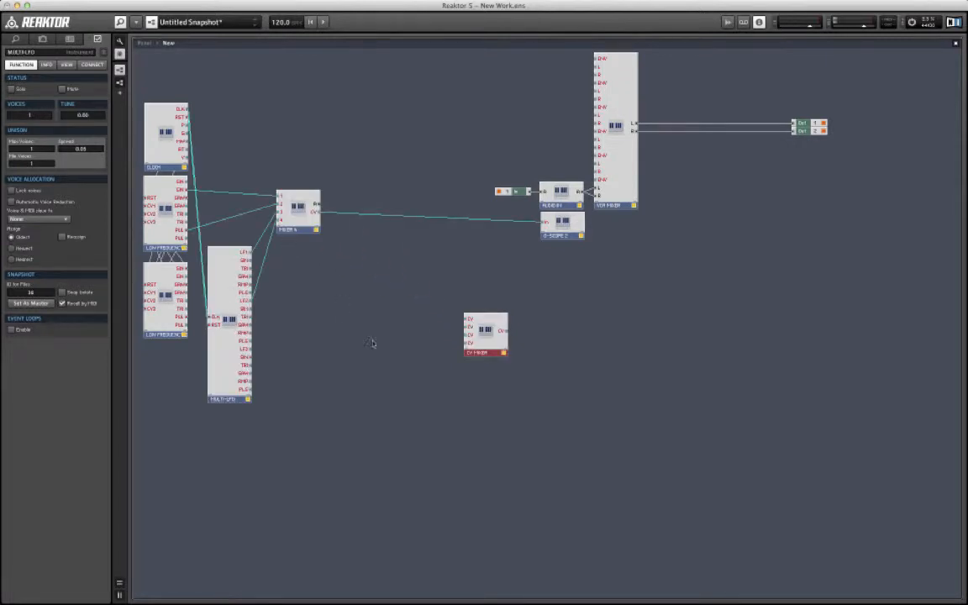
Step: Delete MIXER 4 and move the CV MIXER module into its place beside the MULTI-LFO
left_click_drag(301, 221, 304, 221)
key("Delete")
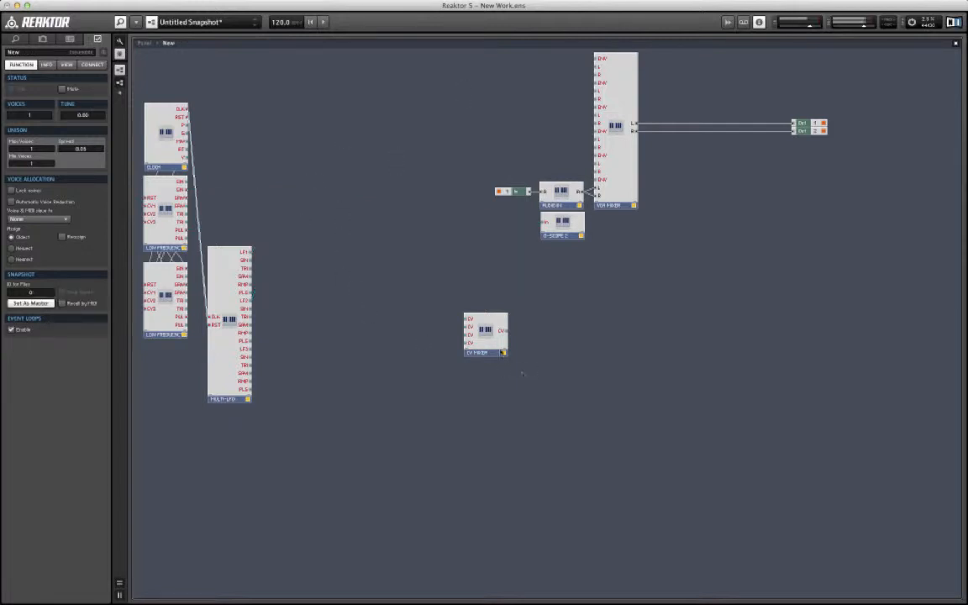
left_click_drag(485, 337, 322, 217)
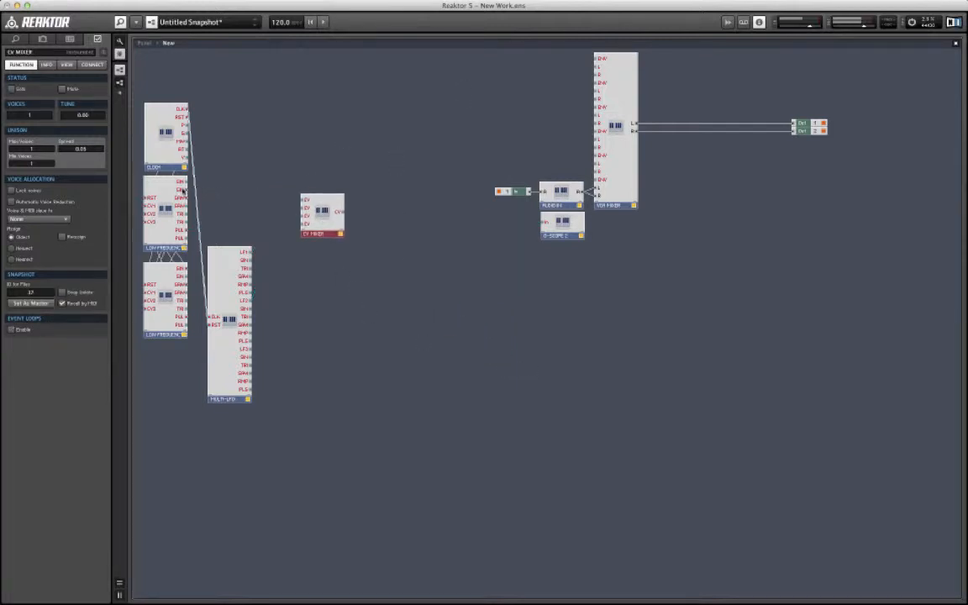
Step: Wire the first oscillator's second sine output and the MULTI-LFO's LF1, LF2 and LF3 outputs to the four CV MIXER inputs
left_click_drag(184, 191, 300, 208)
left_click_drag(248, 252, 305, 210)
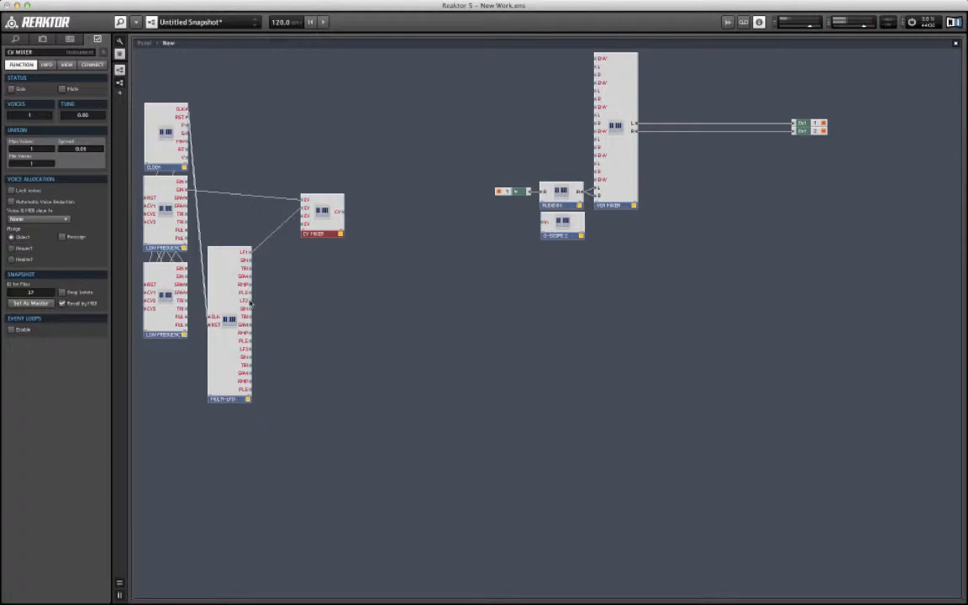
left_click_drag(251, 303, 306, 216)
left_click_drag(249, 349, 494, 207)
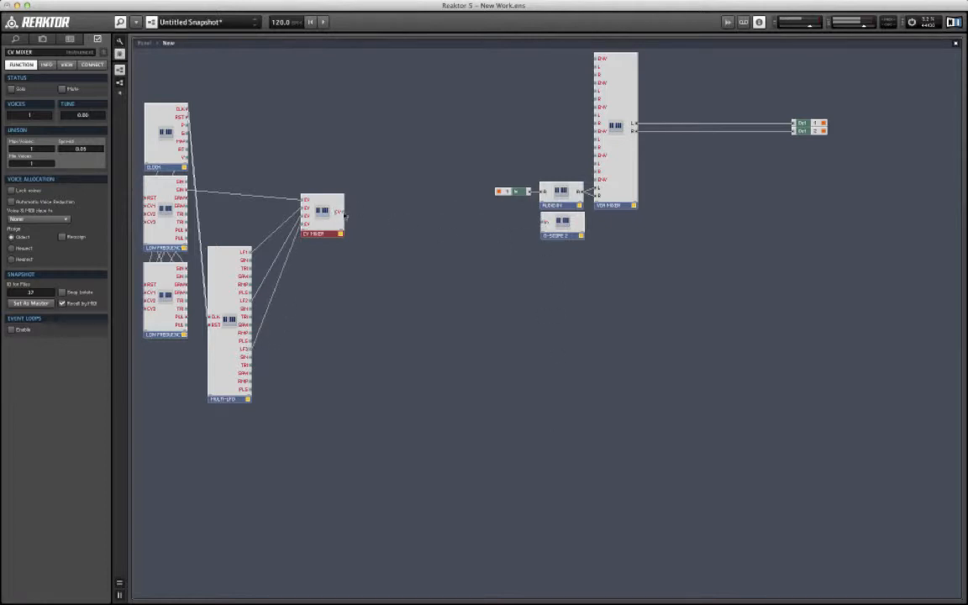
Step: Wire the CV MIXER output to the O-SCOPE 2 input and return to the ensemble panel
left_click_drag(341, 214, 545, 223)
double_click(556, 372)
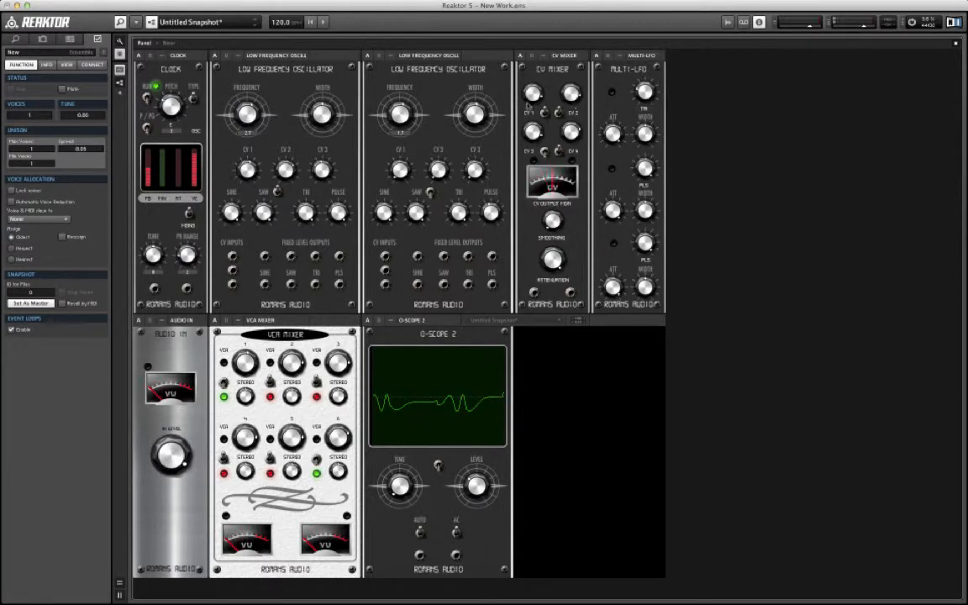
Step: Adjust the CV MIXER's CV 1 level, CV 3 switch, smoothing and attenuation, along with the O-SCOPE 2 level
left_click(531, 92)
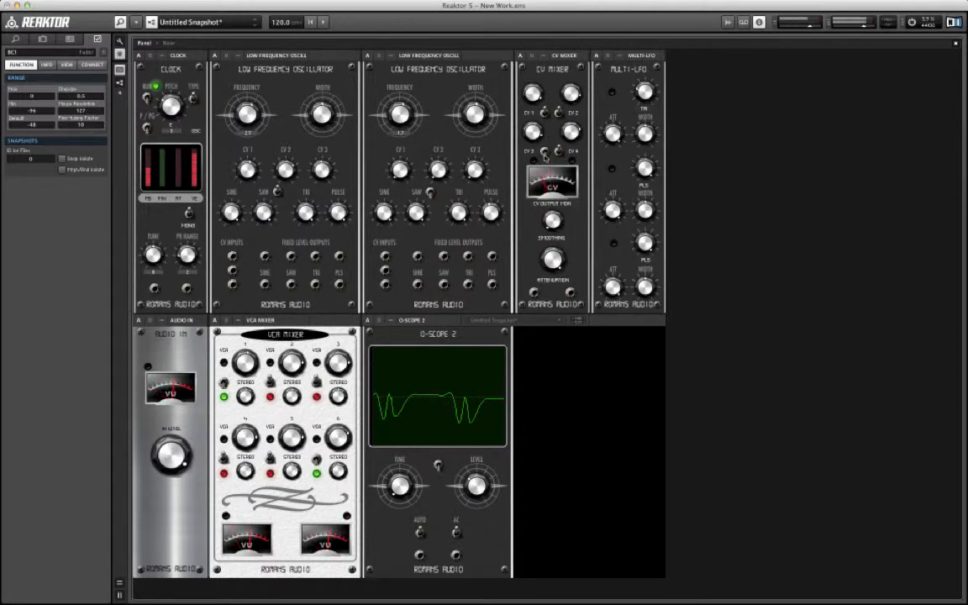
left_click(544, 153)
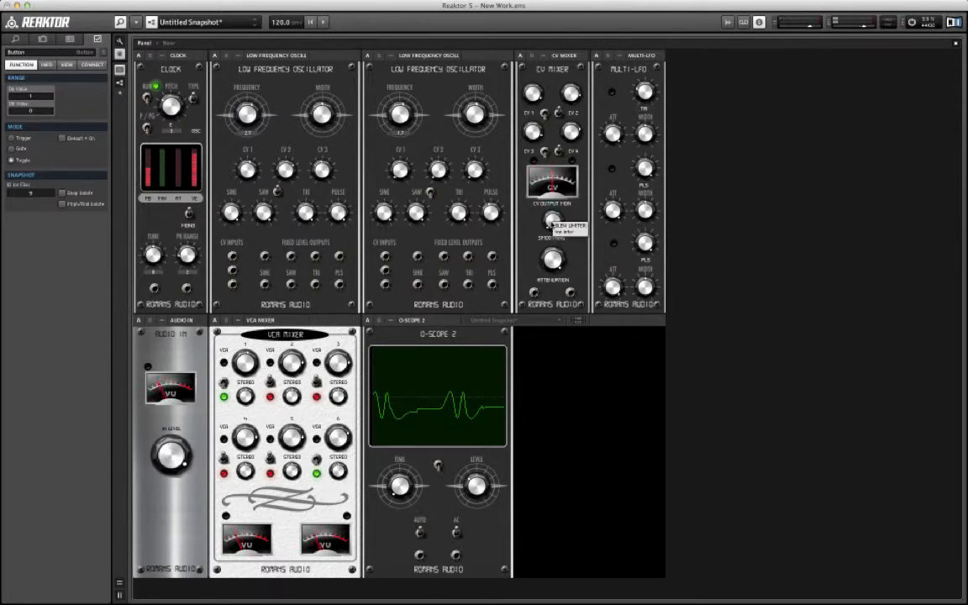
left_click(551, 219)
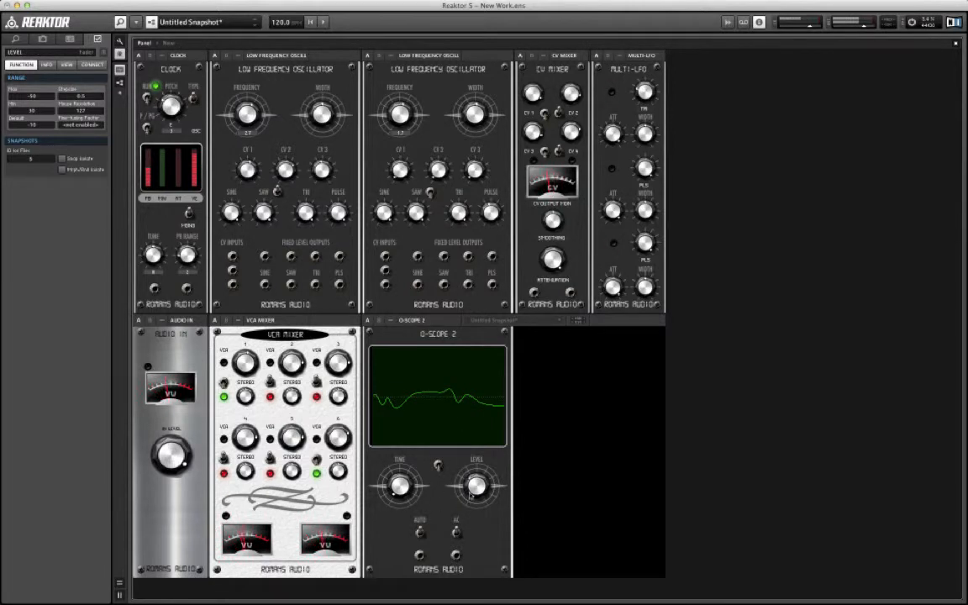
left_click(468, 485)
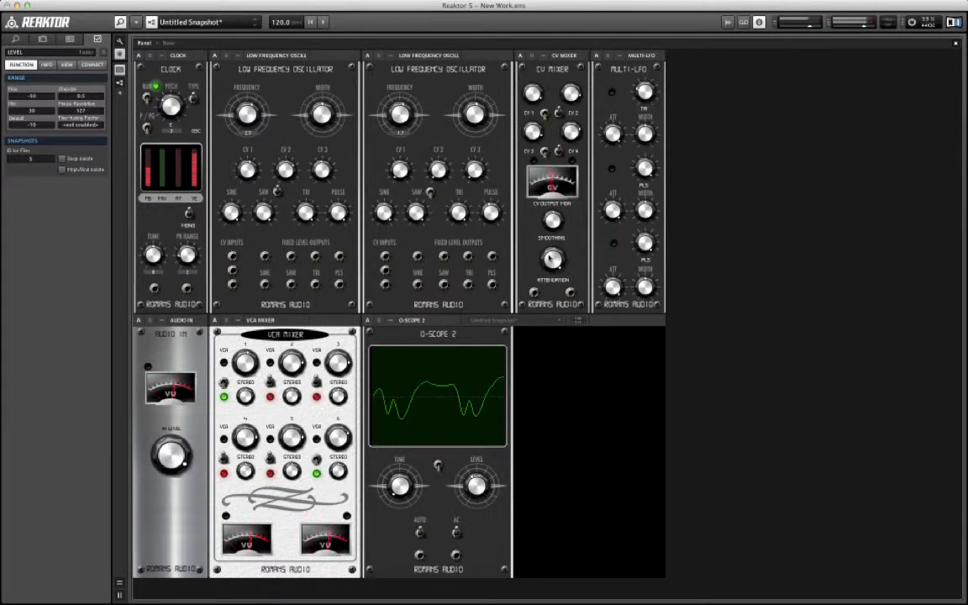
left_click(549, 272)
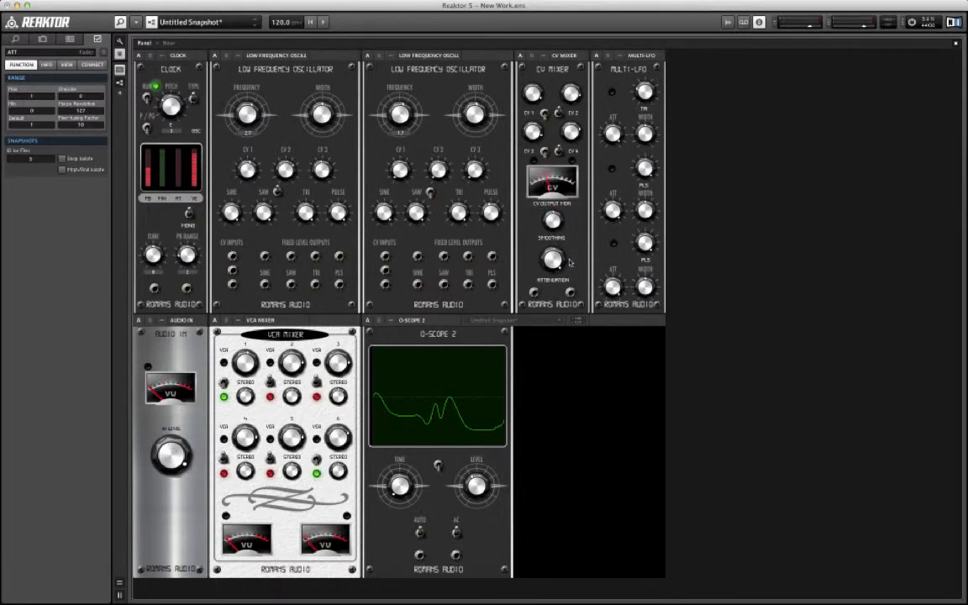
Step: Move the CV MIXER panel after the MULTI-LFO and insert the CV 2 PITCH instrument from the System 63 Beta 2 Utils collection
left_click_drag(523, 57, 664, 60)
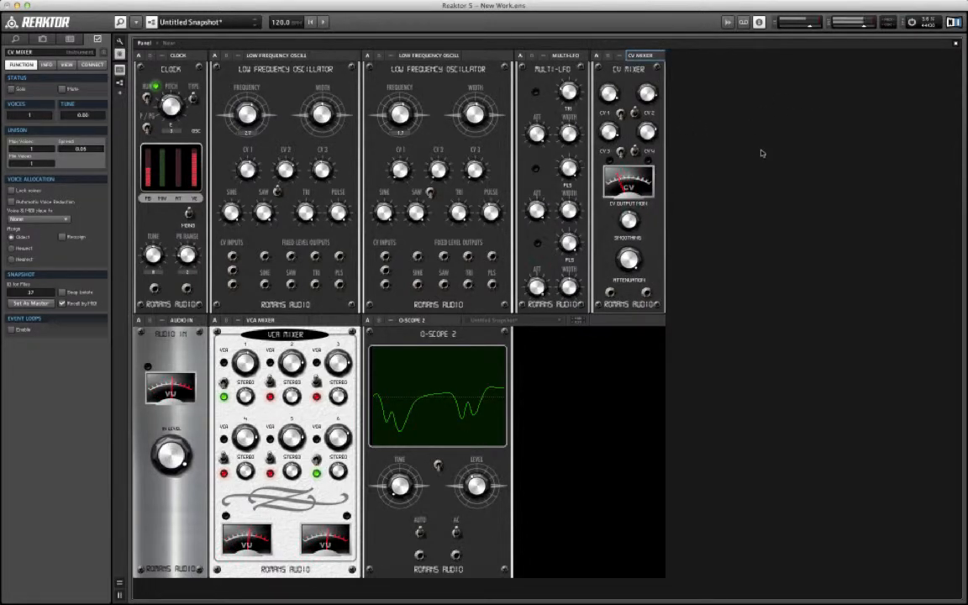
right_click(795, 103)
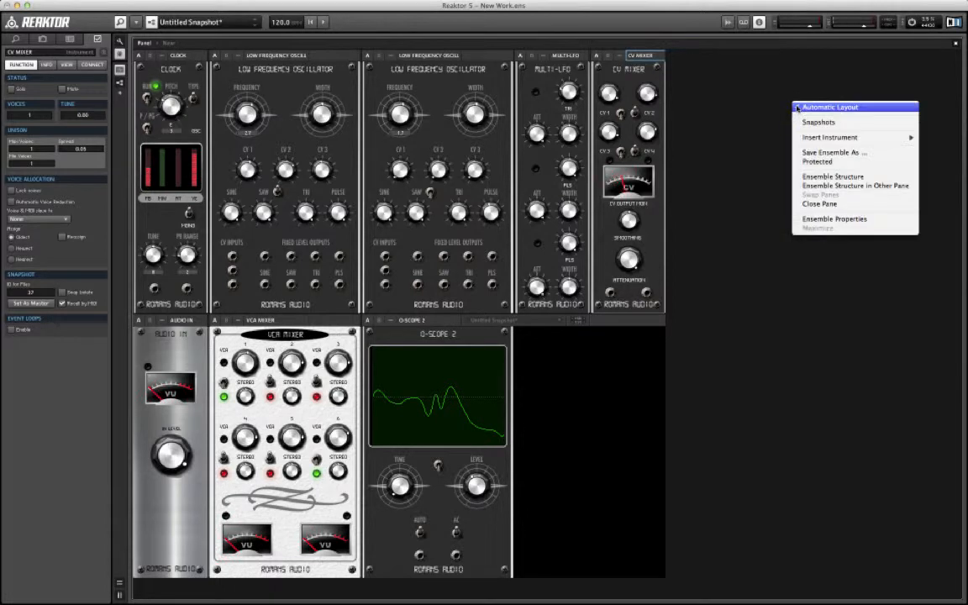
mouse_move(831, 137)
mouse_move(736, 316)
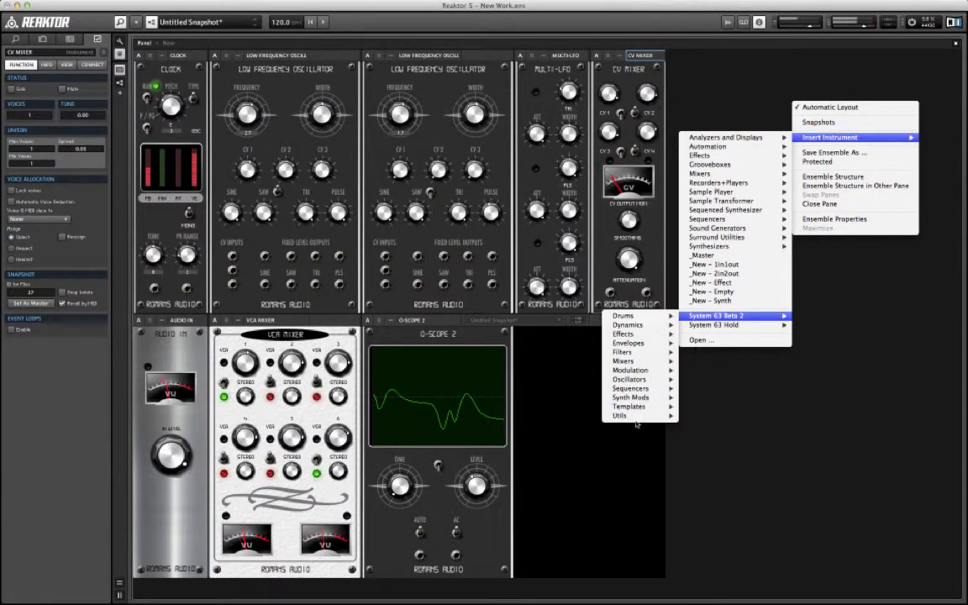
mouse_move(626, 415)
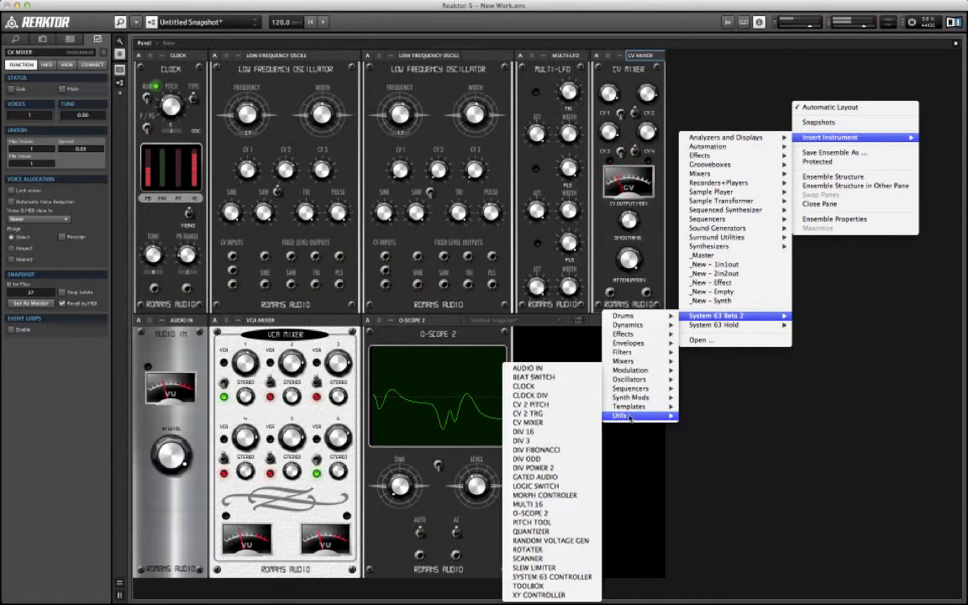
left_click(566, 406)
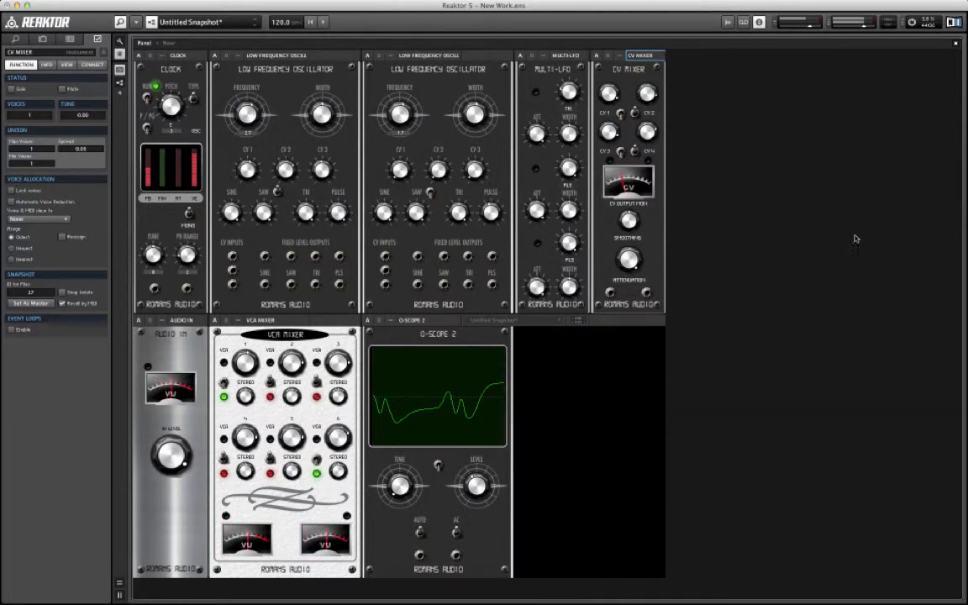
Step: Place the CV 2 PITCH module beside the CV MIXER in the structure and wire the mixer output to its first CV input
double_click(859, 174)
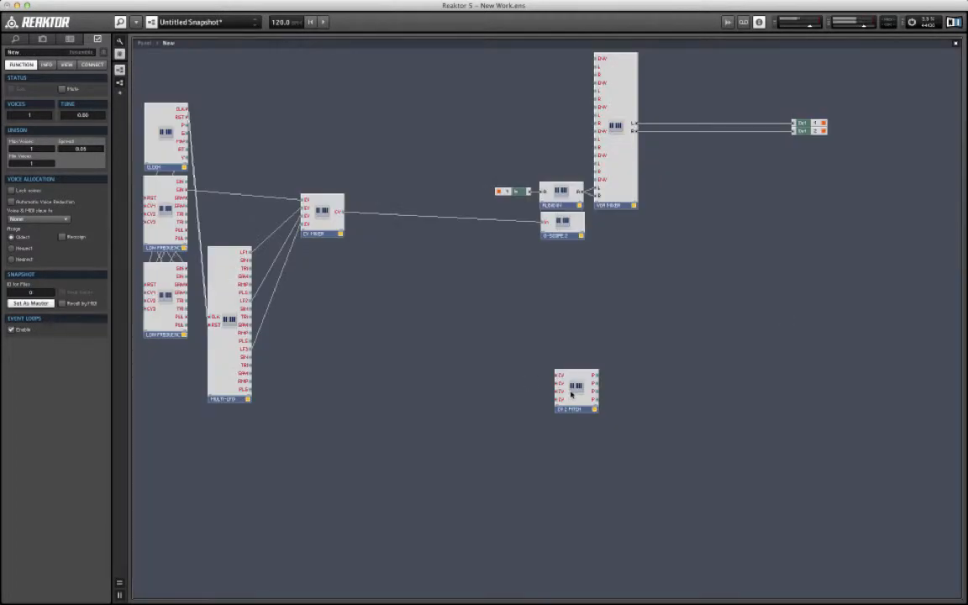
left_click_drag(571, 393, 380, 269)
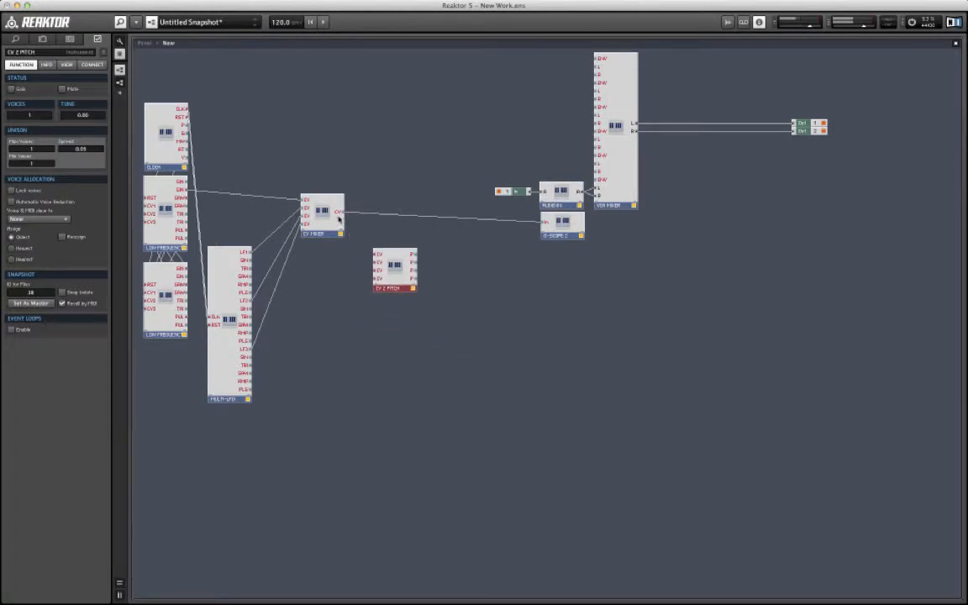
left_click_drag(341, 211, 375, 254)
left_click(540, 349)
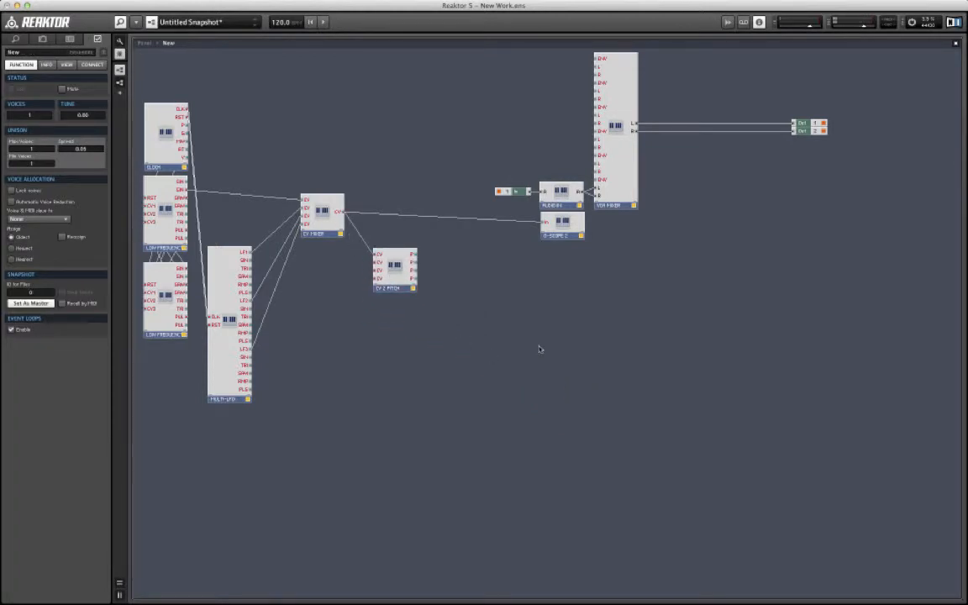
double_click(540, 349)
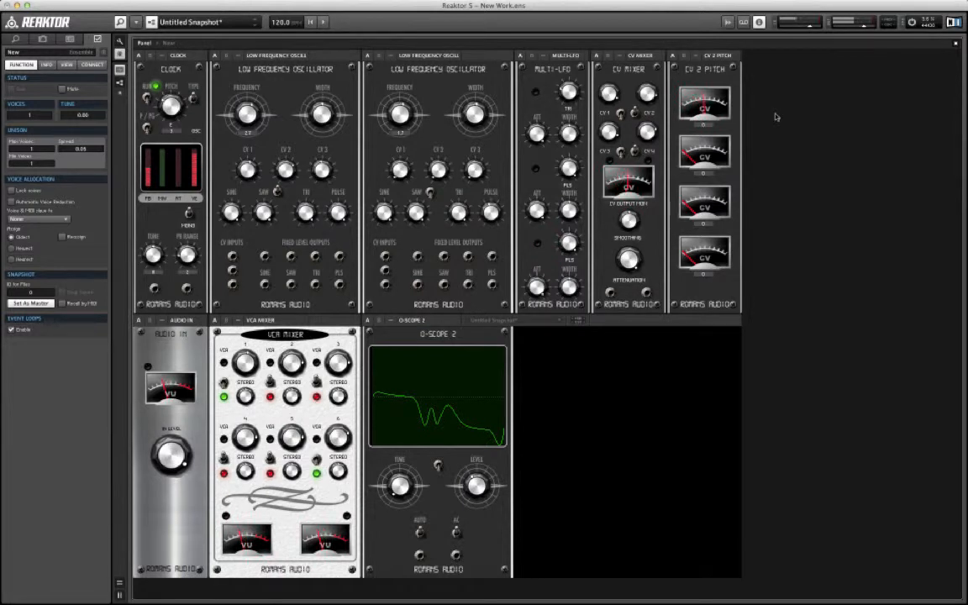
Step: Insert the LOGIC SWITCH instrument from the System 63 Beta 2 Utils collection
right_click(822, 82)
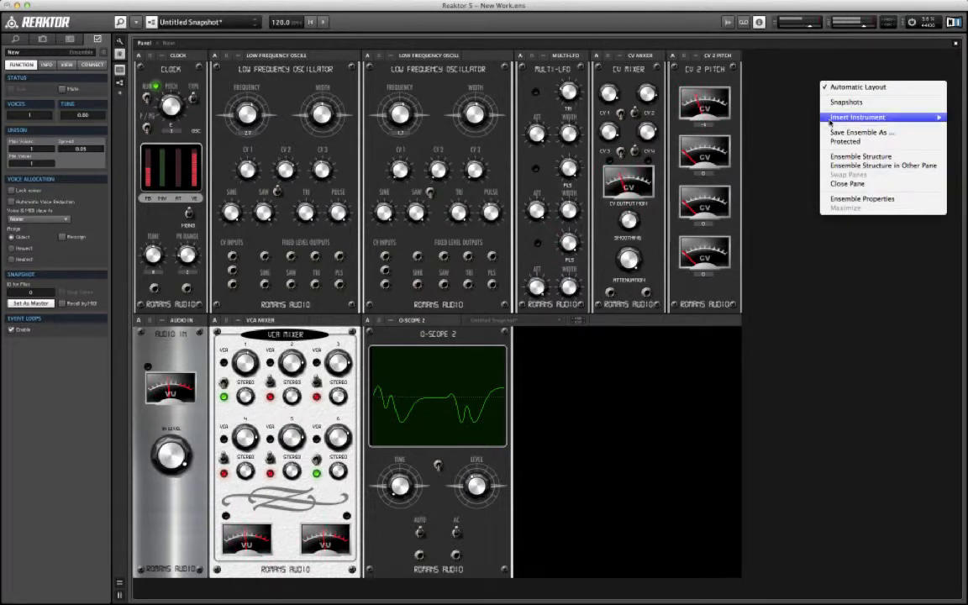
mouse_move(783, 301)
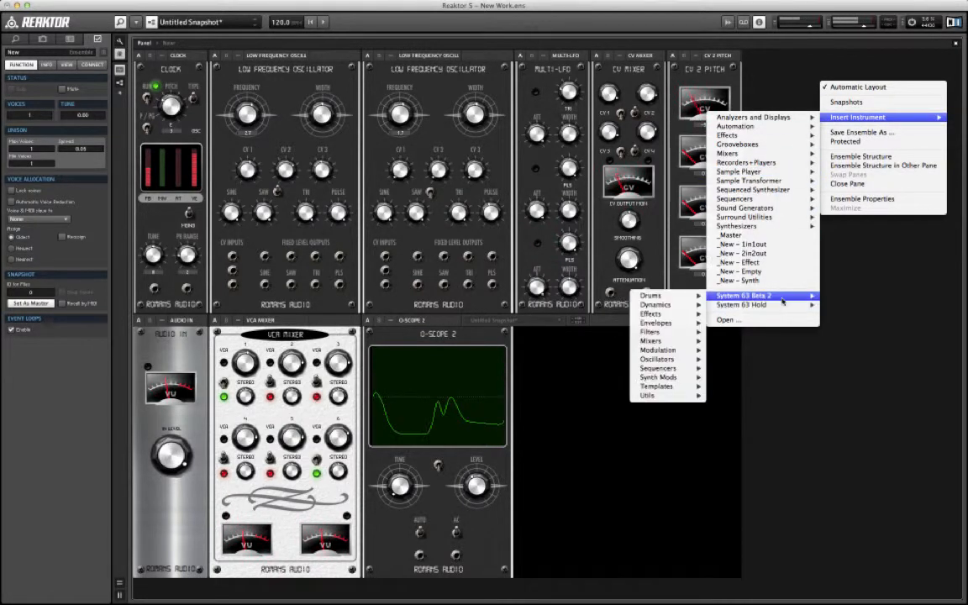
mouse_move(664, 300)
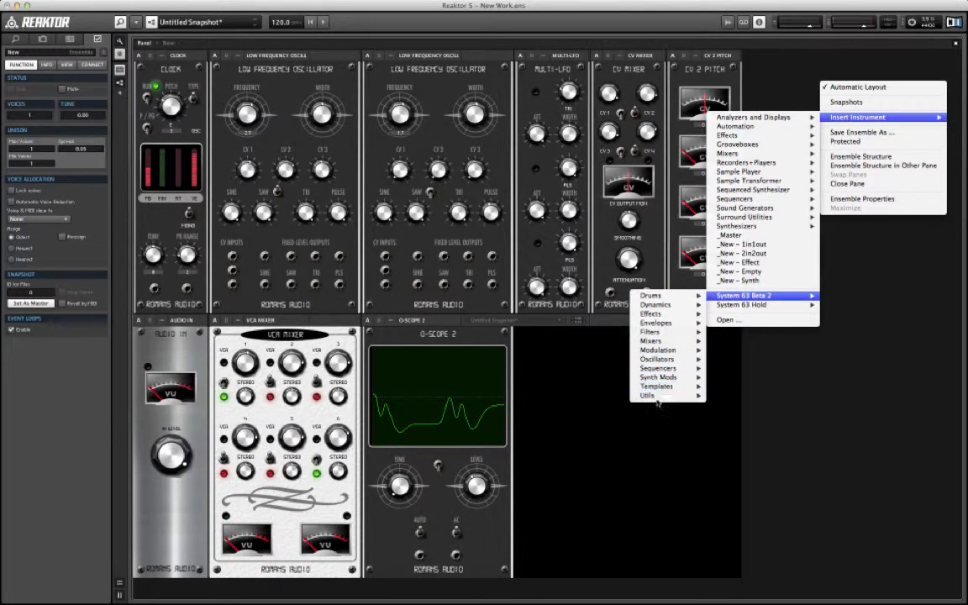
mouse_move(663, 395)
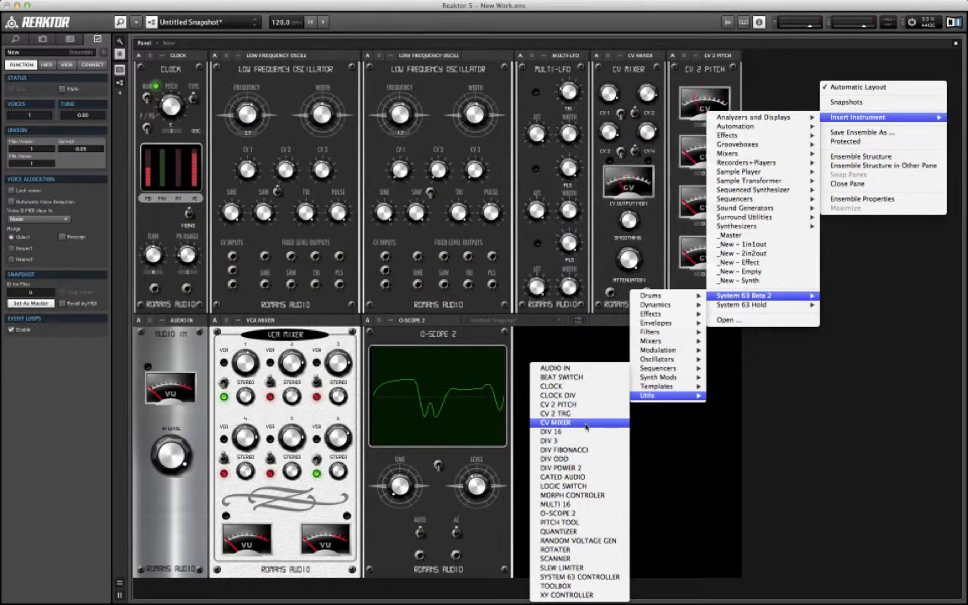
left_click(588, 485)
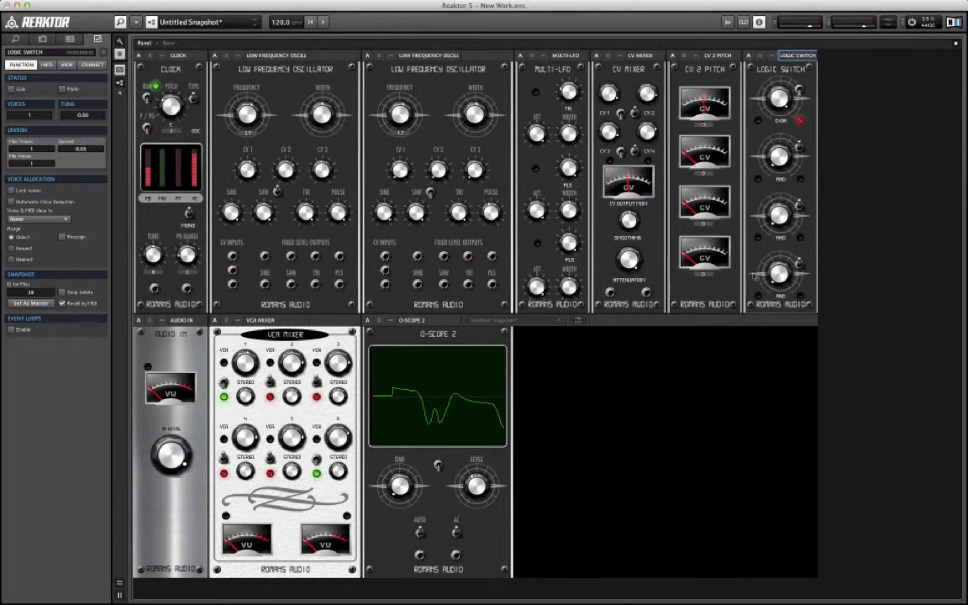
Step: Place the LOGIC SWITCH beside the MULTI-LFO in the structure and wire LF1 and LF2 to its first two inputs
double_click(873, 135)
left_click_drag(558, 369, 316, 357)
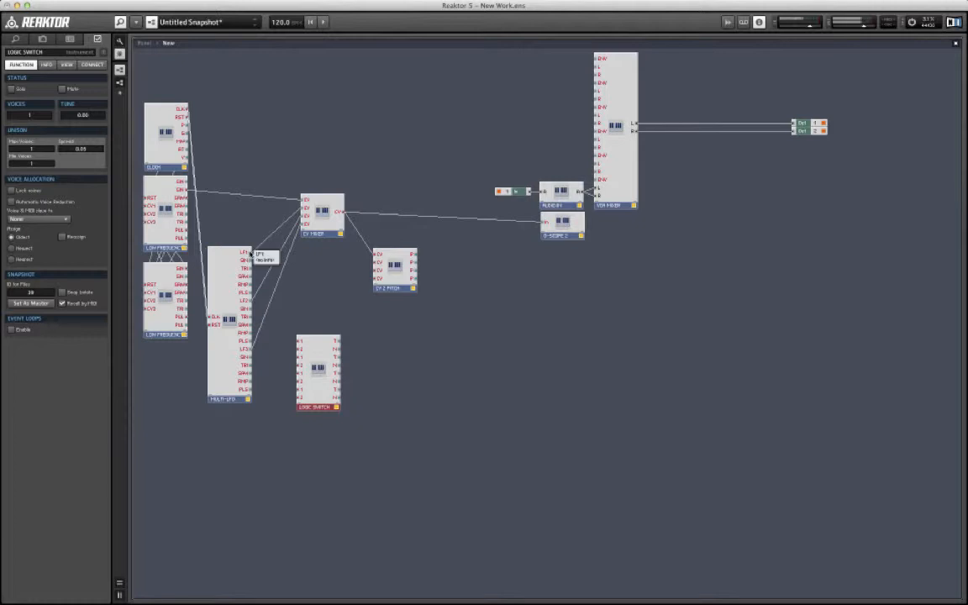
left_click_drag(250, 253, 299, 342)
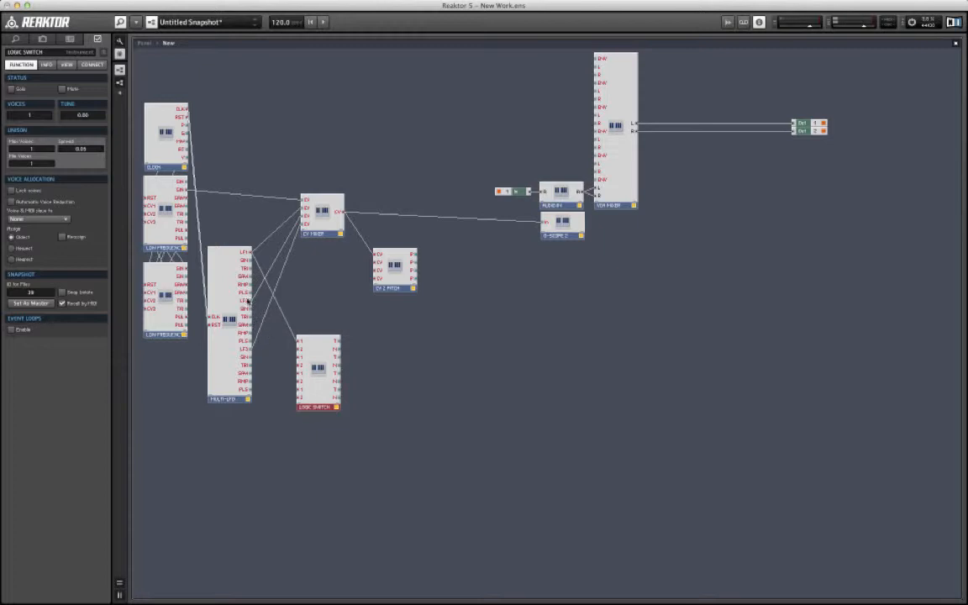
left_click_drag(251, 300, 300, 349)
double_click(475, 388)
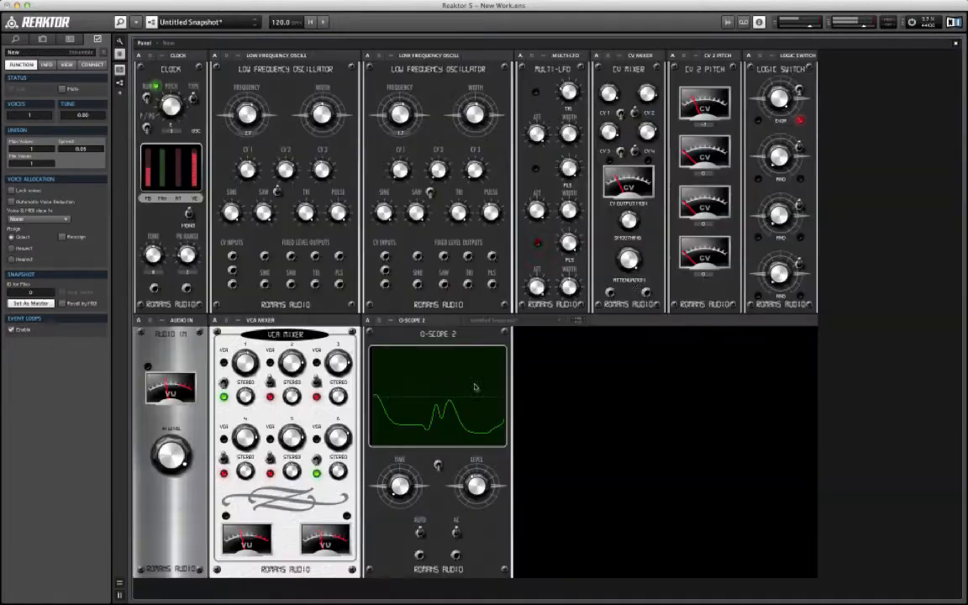
left_click(475, 387)
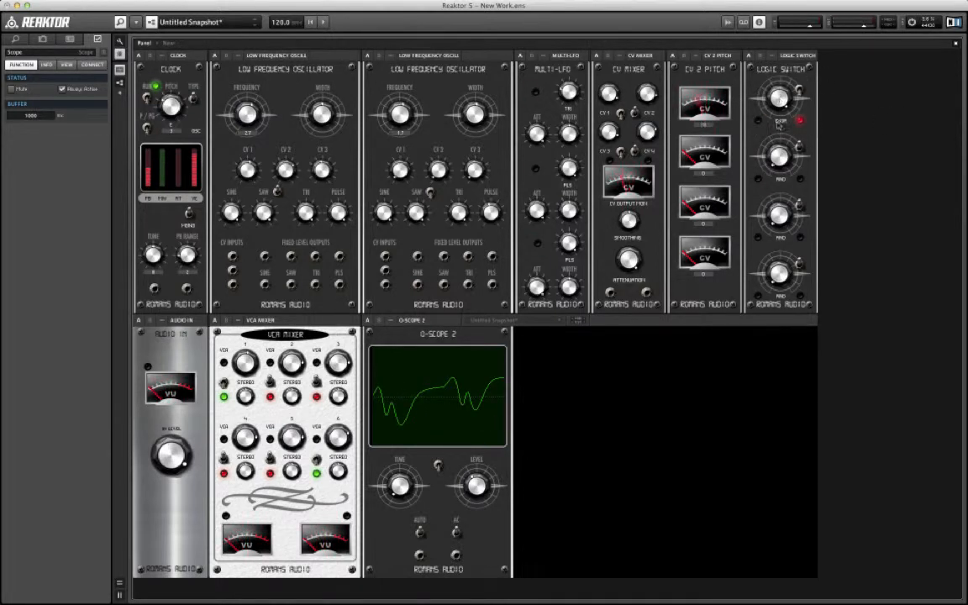
Step: Switch the LOGIC SWITCH's first gate through AND, OR and EXOR modes, and toggle its Hold switch
left_click(779, 97)
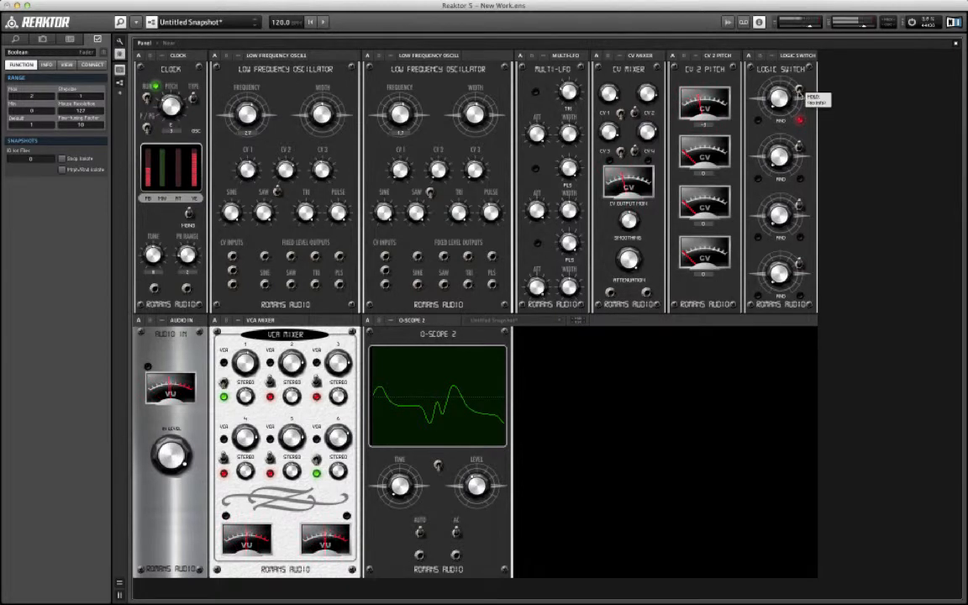
left_click(799, 90)
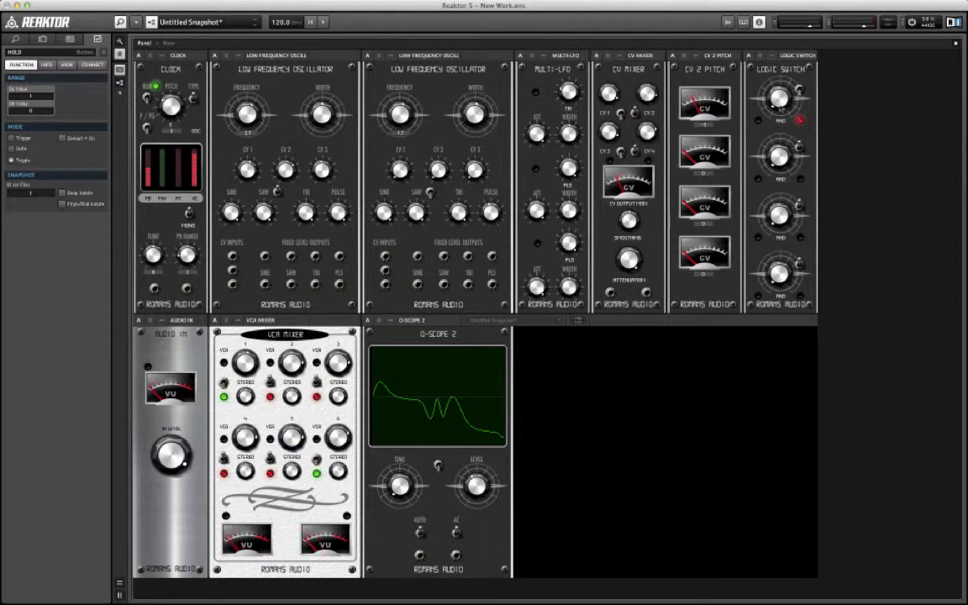
left_click_drag(780, 106, 776, 78)
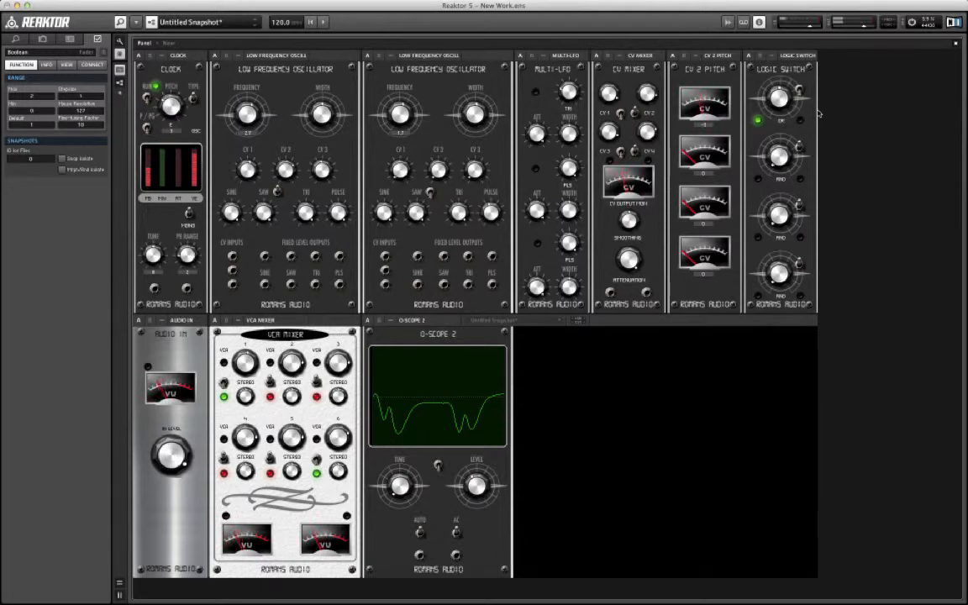
left_click_drag(775, 102, 772, 63)
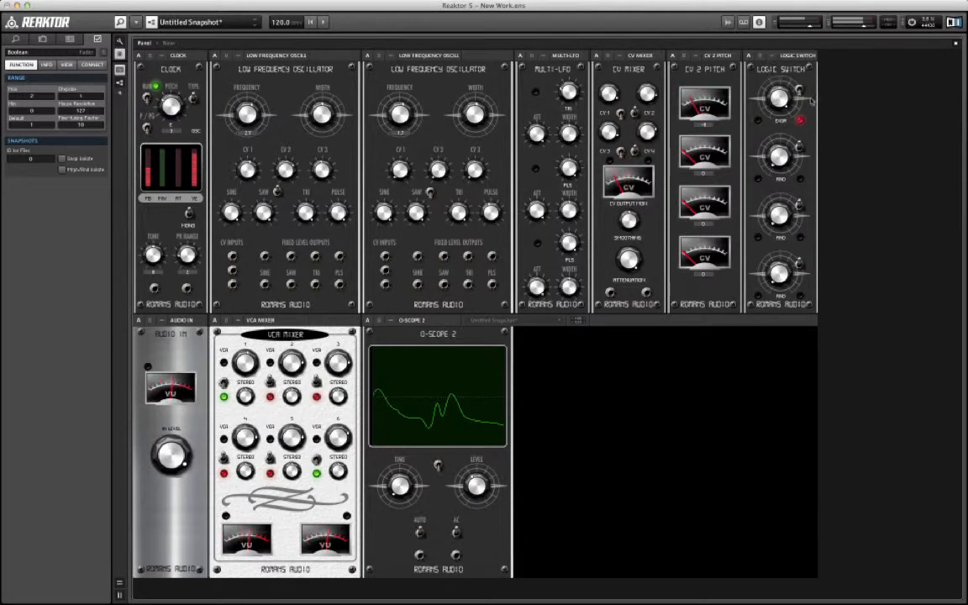